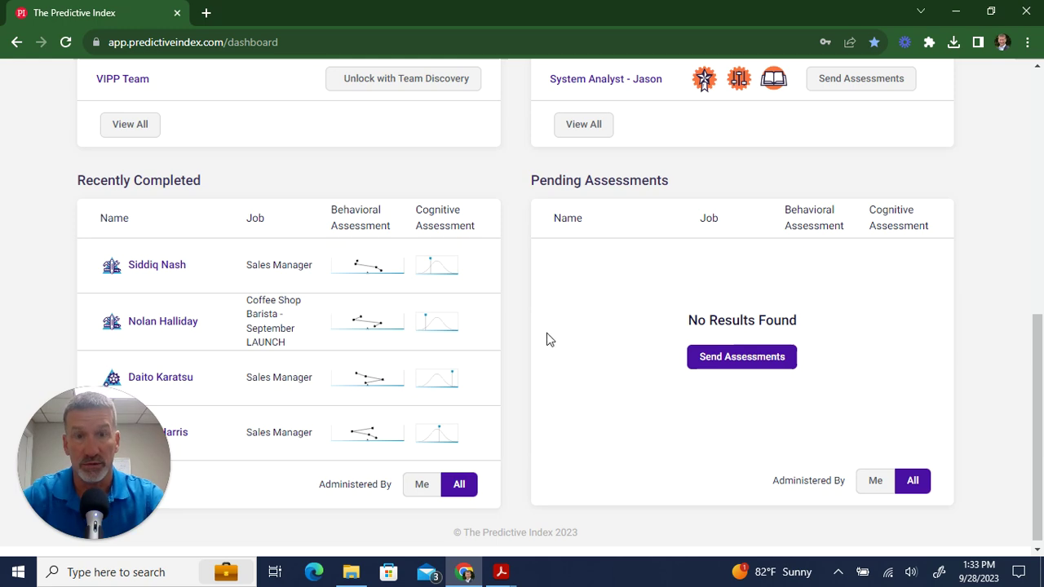
Start creating a new job from the dashboard's hiring options
{"action": "scroll", "coordinate": [699, 403], "scroll_direction": "up", "scroll_amount": 3}
{"action": "scroll", "coordinate": [699, 404], "scroll_direction": "up", "scroll_amount": 3}
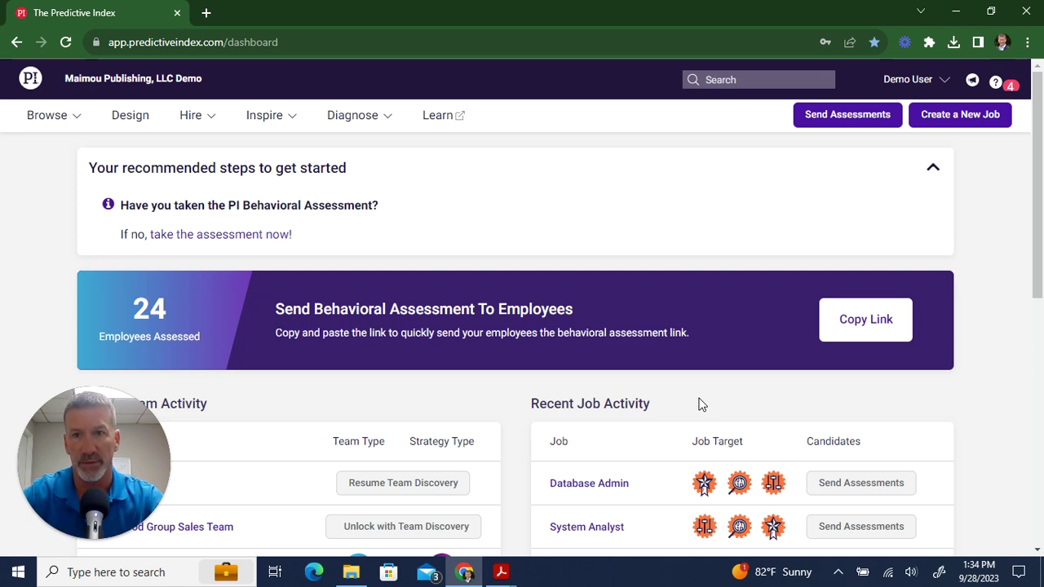
{"action": "left_click", "coordinate": [209, 118]}
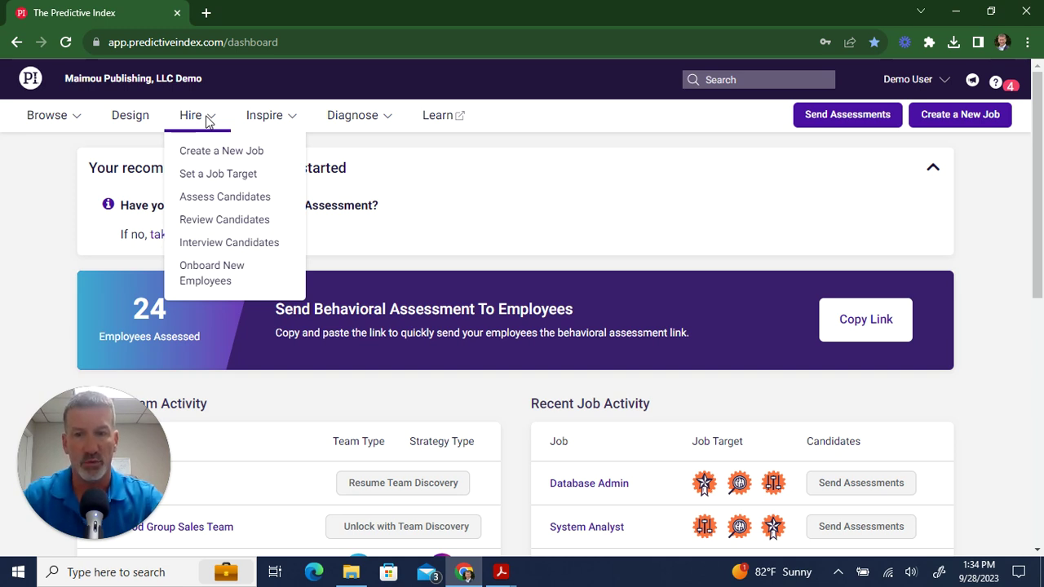
{"action": "left_click", "coordinate": [232, 155]}
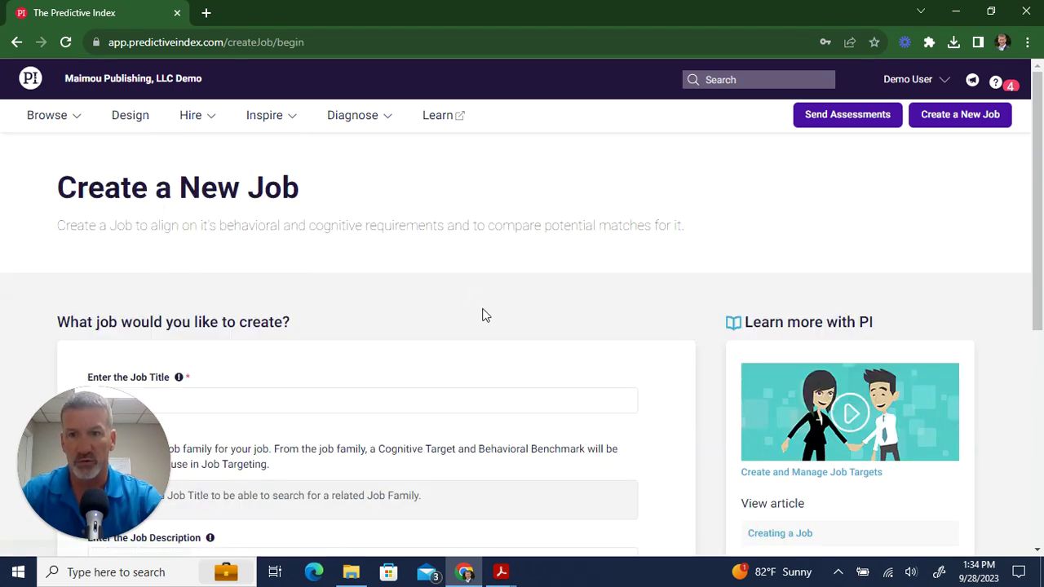
Enter "Computer User Support Specialists" as the job title and choose the Computer User Support Specialists job family
{"action": "scroll", "coordinate": [482, 315], "scroll_direction": "down", "scroll_amount": 1}
{"action": "scroll", "coordinate": [483, 315], "scroll_direction": "down", "scroll_amount": 1}
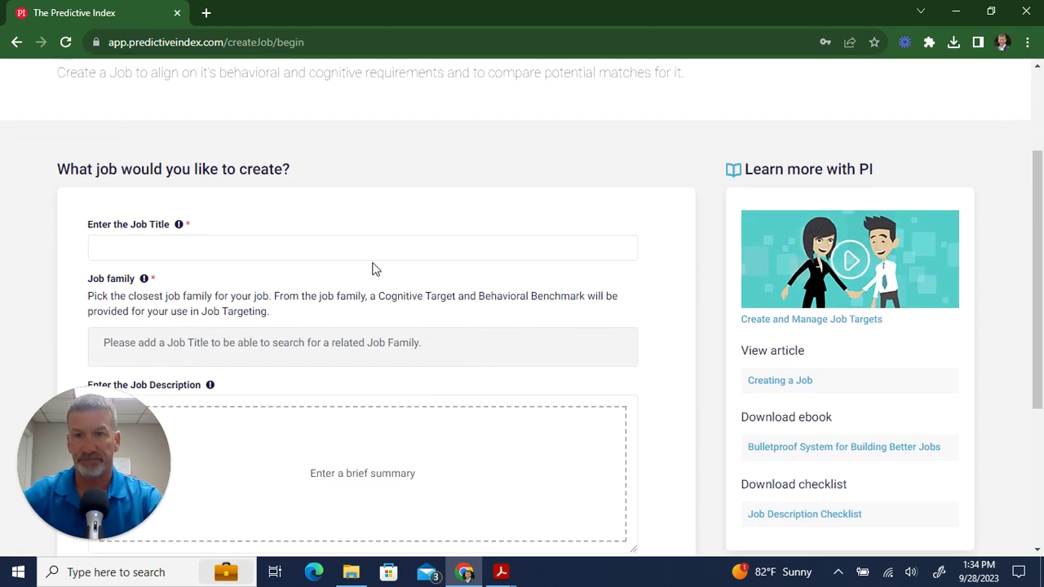
{"action": "left_click", "coordinate": [334, 247]}
{"action": "type", "text": "Com"}
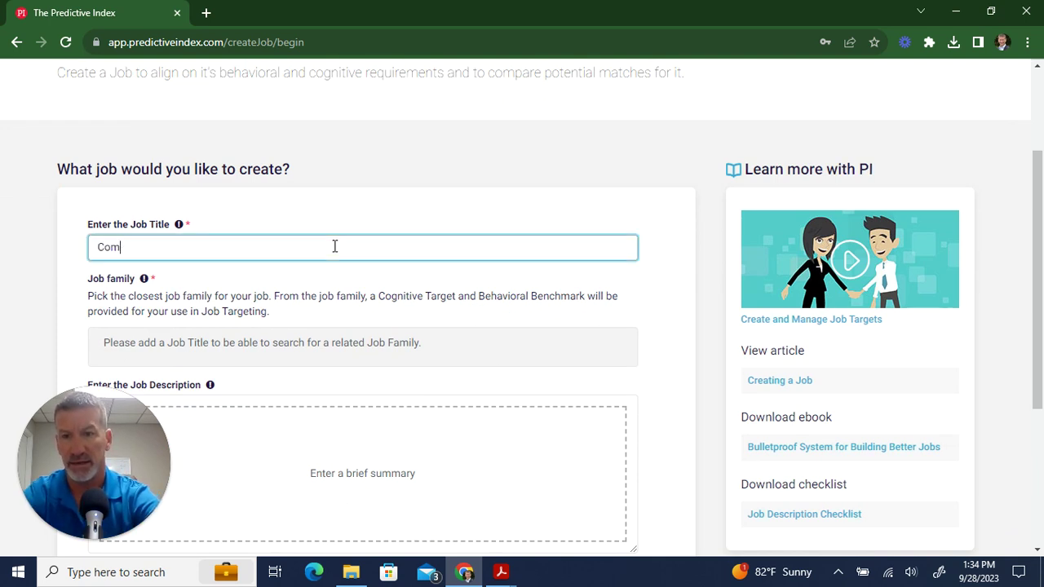
{"action": "type", "text": "utter"}
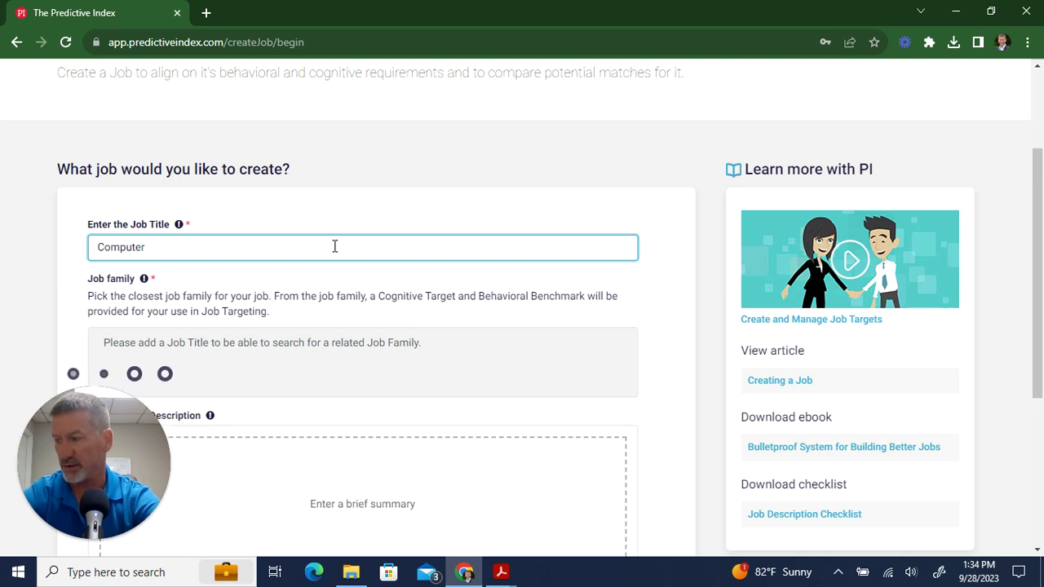
{"action": "type", "text": " User"}
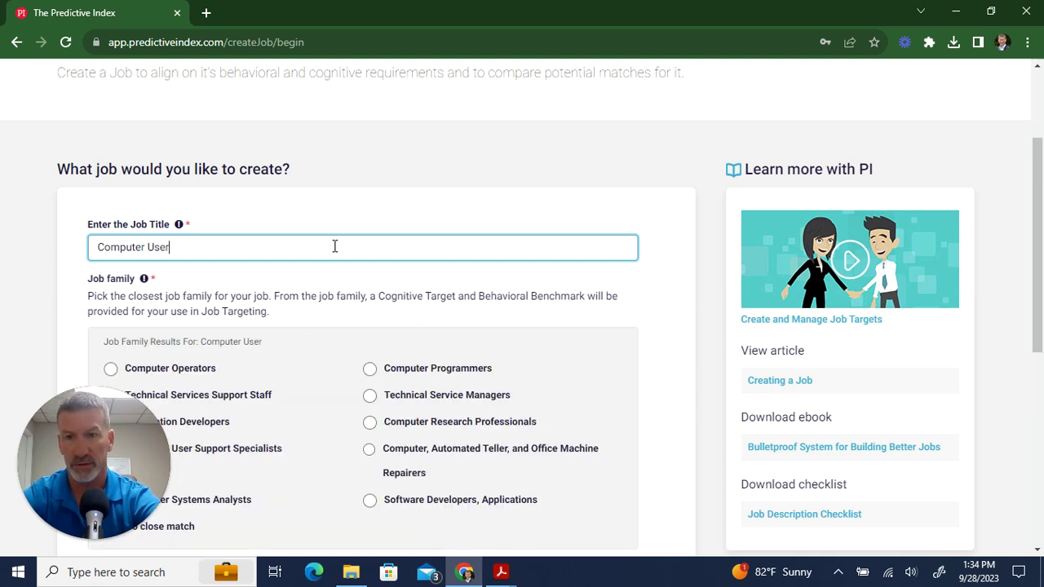
{"action": "type", "text": " Support S"}
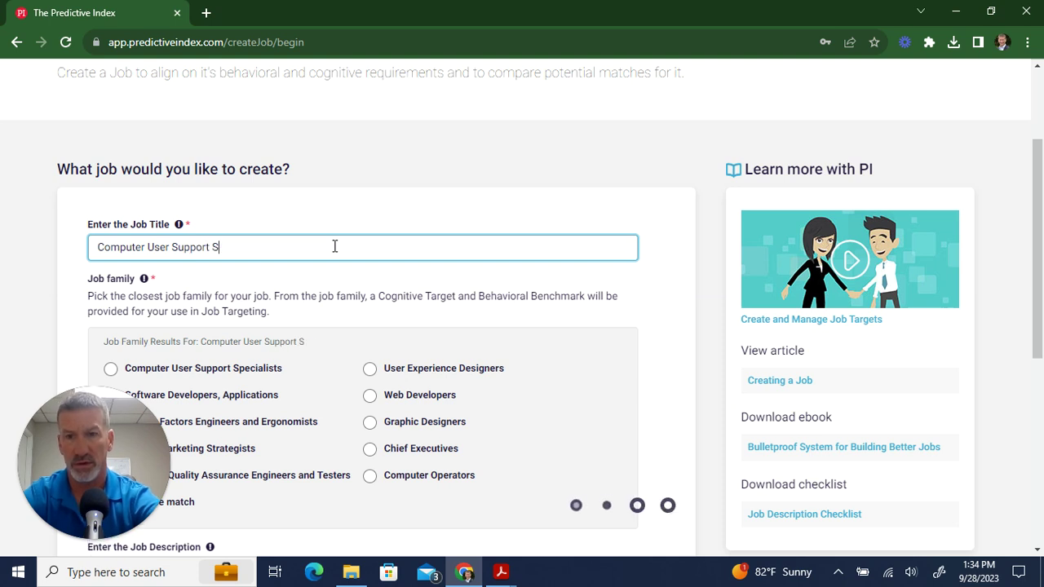
{"action": "type", "text": "pecialists"}
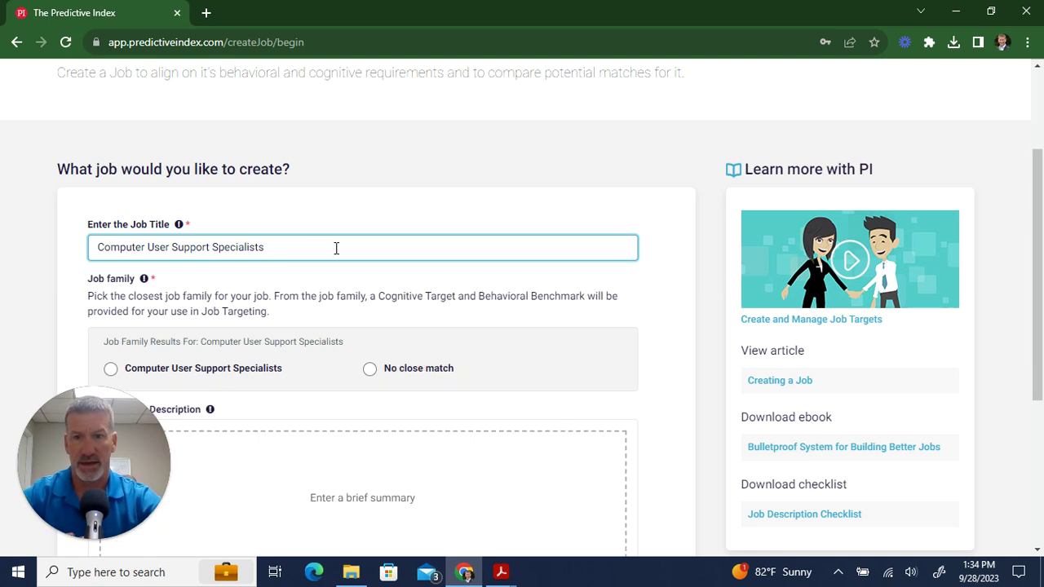
{"action": "scroll", "coordinate": [361, 275], "scroll_direction": "down", "scroll_amount": 1}
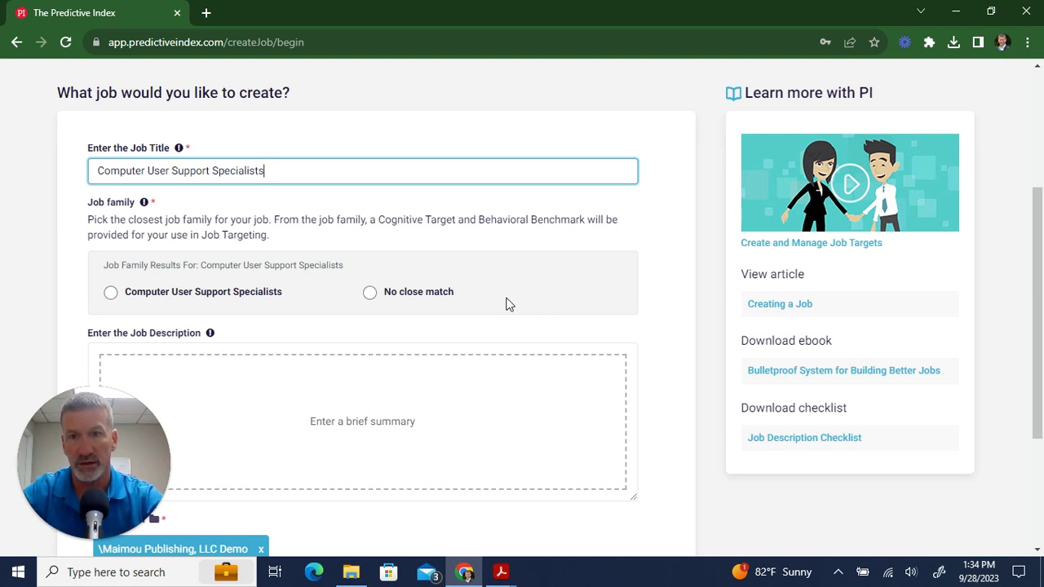
{"action": "left_click", "coordinate": [113, 294]}
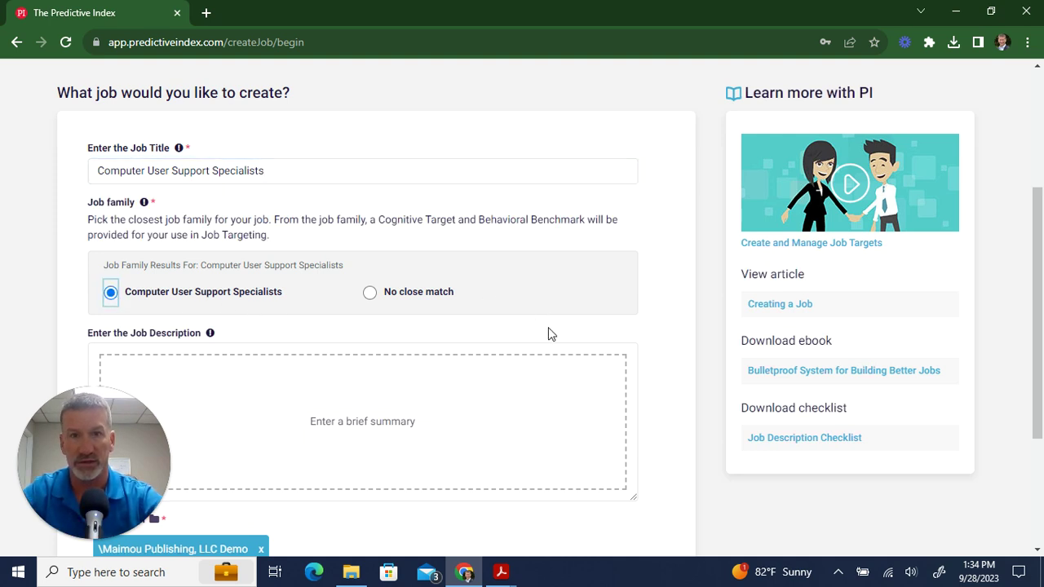
Write the job description "Input your job description here. This is where it goes." in two paragraphs and create the job
{"action": "scroll", "coordinate": [568, 331], "scroll_direction": "down", "scroll_amount": 1}
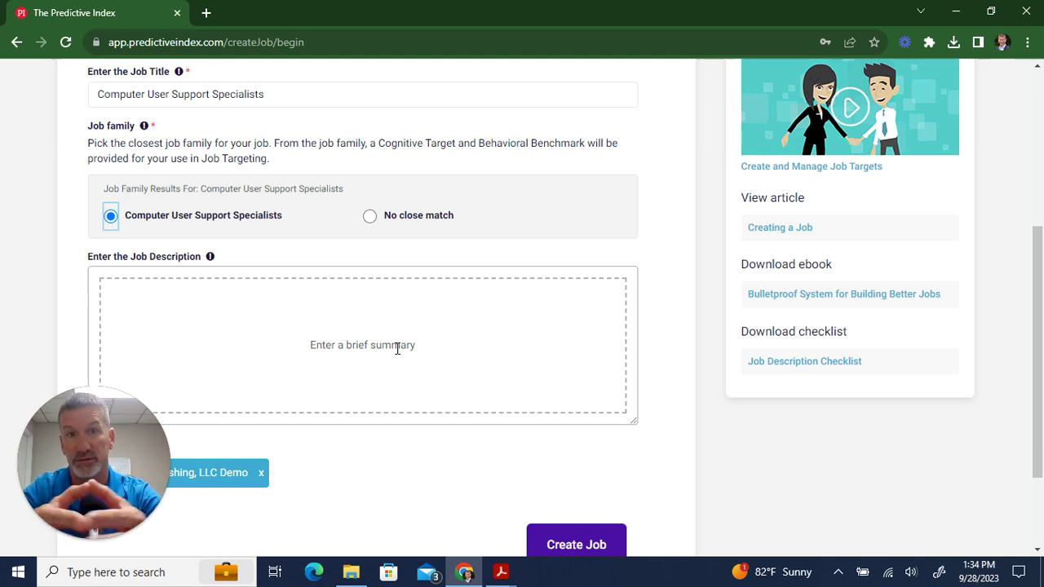
{"action": "left_click", "coordinate": [223, 283]}
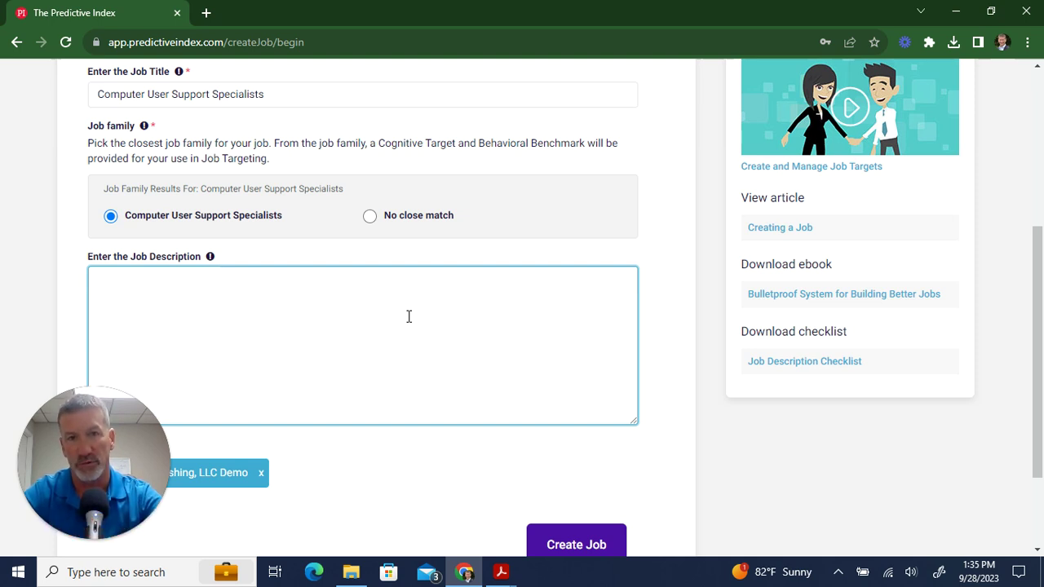
{"action": "type", "text": "nput"}
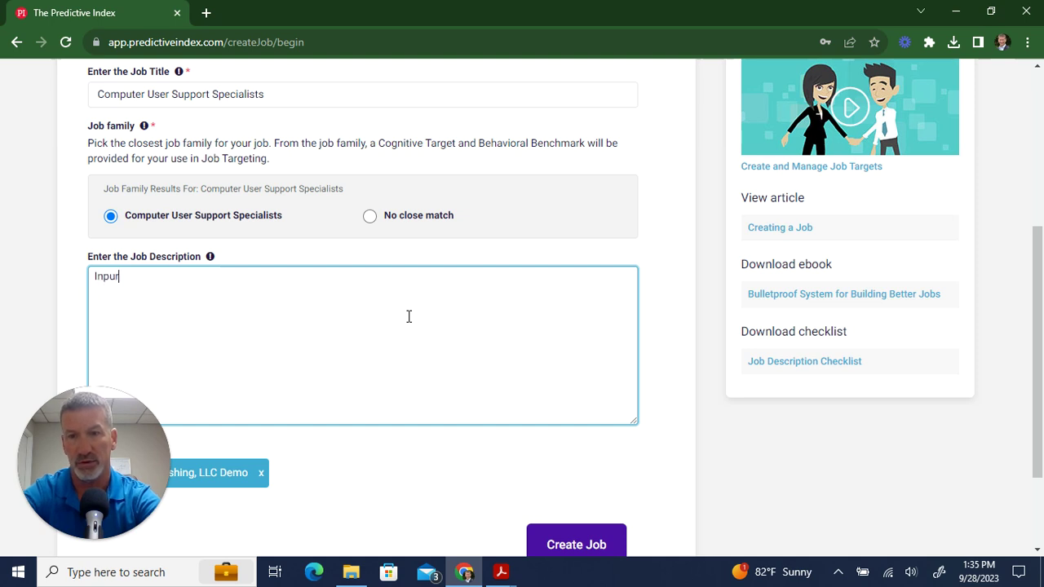
{"action": "type", "text": " your "}
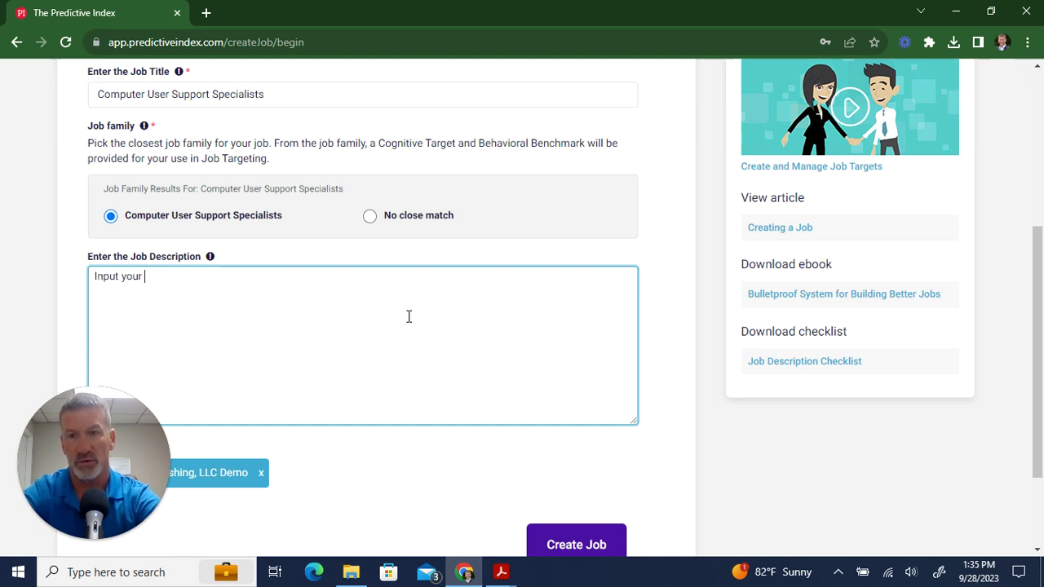
{"action": "type", "text": "job sc"}
{"action": "key", "text": "BackSpace"}
{"action": "type", "text": "descrip"}
{"action": "type", "text": "tion here"}
{"action": "type", "text": "This is "}
{"action": "type", "text": "hwere"}
{"action": "key", "text": "BackSpace"}
{"action": "key", "text": "BackSpace"}
{"action": "key", "text": "BackSpace"}
{"action": "key", "text": "BackSpace"}
{"action": "key", "text": "BackSpace"}
{"action": "type", "text": "where it goes."}
{"action": "scroll", "coordinate": [623, 420], "scroll_direction": "down", "scroll_amount": 1}
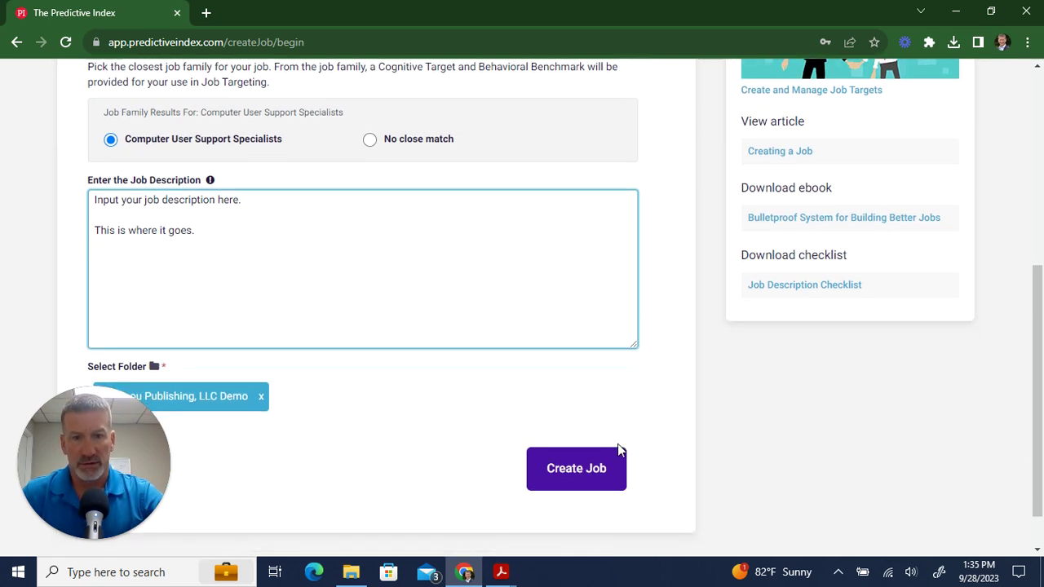
{"action": "left_click", "coordinate": [599, 470]}
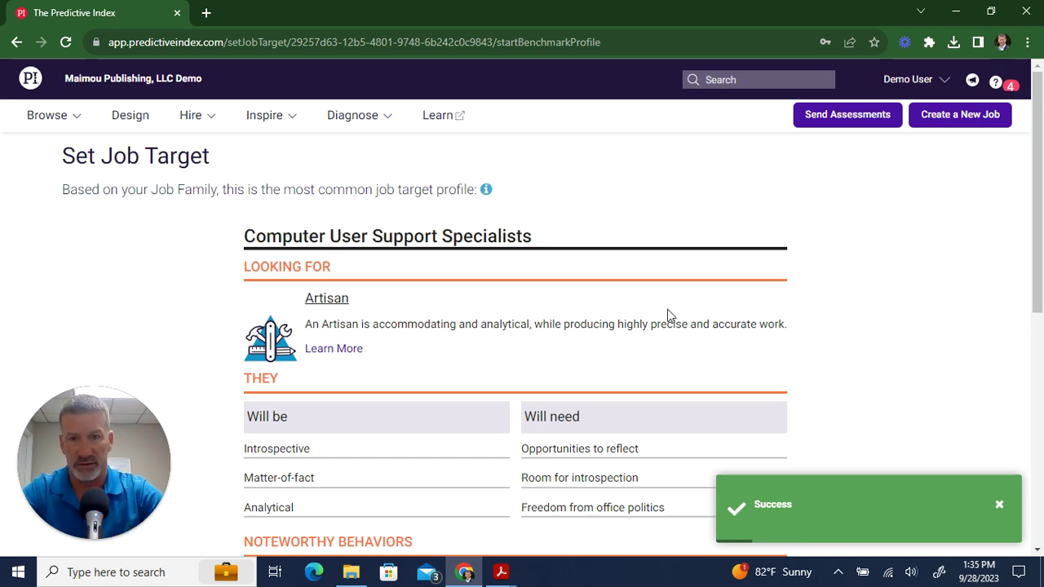
Review the suggested Artisan target profile, reveal the additional targeting options and start the Guided Job Targeting Process
{"action": "scroll", "coordinate": [570, 317], "scroll_direction": "down", "scroll_amount": 1}
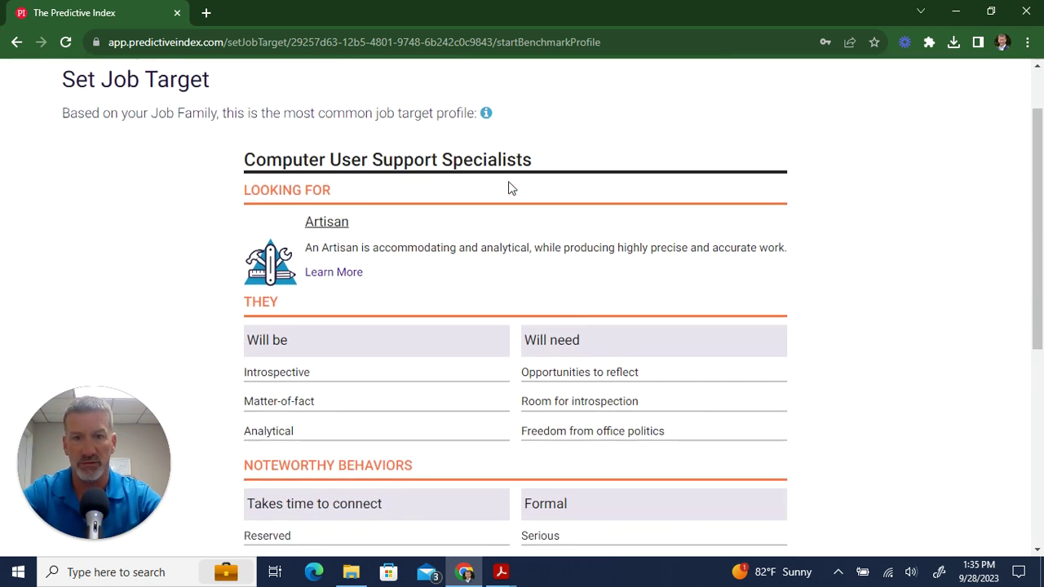
{"action": "scroll", "coordinate": [527, 302], "scroll_direction": "down", "scroll_amount": 1}
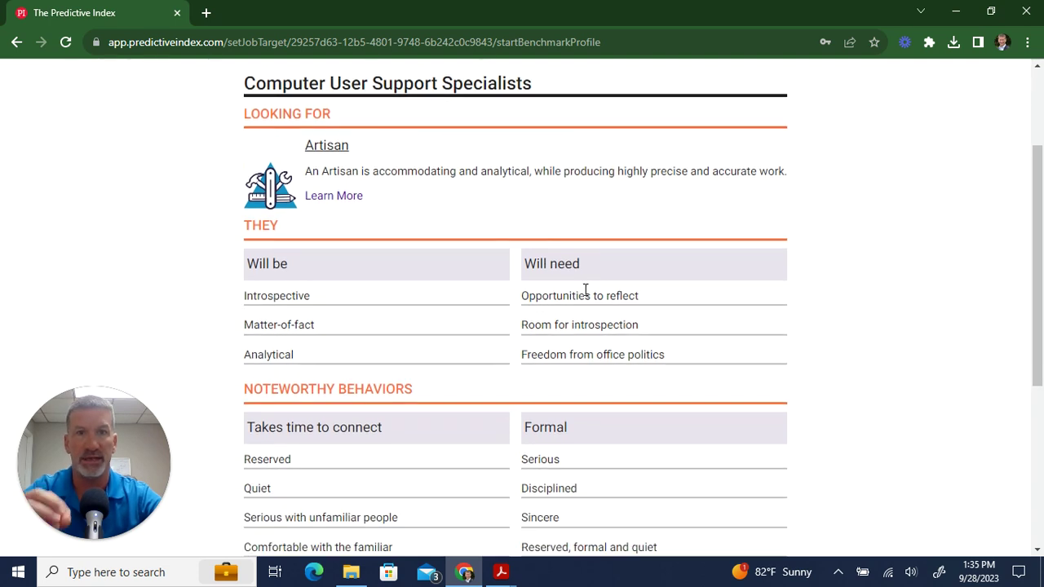
{"action": "scroll", "coordinate": [641, 292], "scroll_direction": "down", "scroll_amount": 1}
{"action": "scroll", "coordinate": [616, 303], "scroll_direction": "down", "scroll_amount": 1}
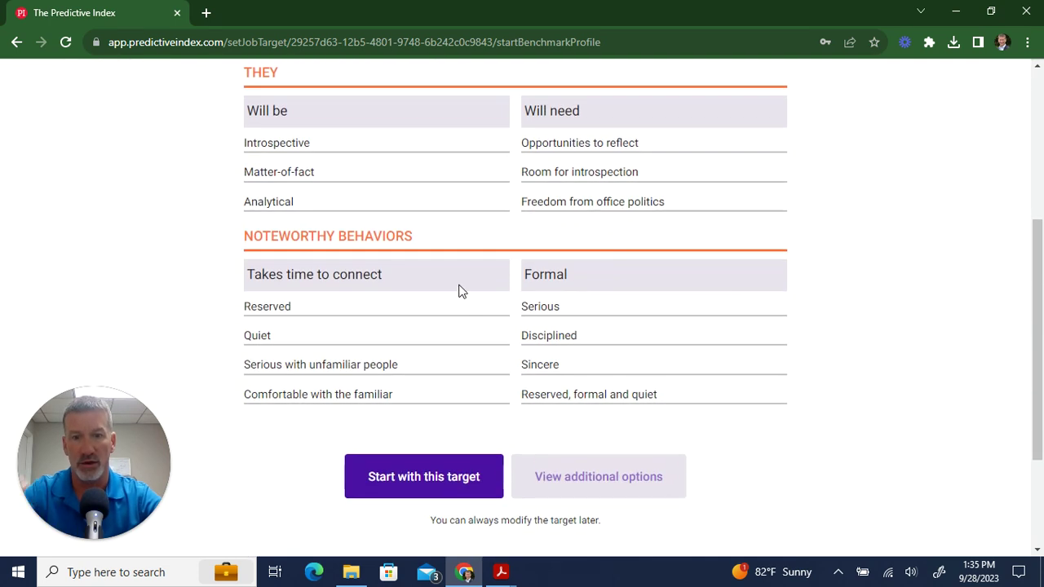
{"action": "scroll", "coordinate": [656, 356], "scroll_direction": "down", "scroll_amount": 1}
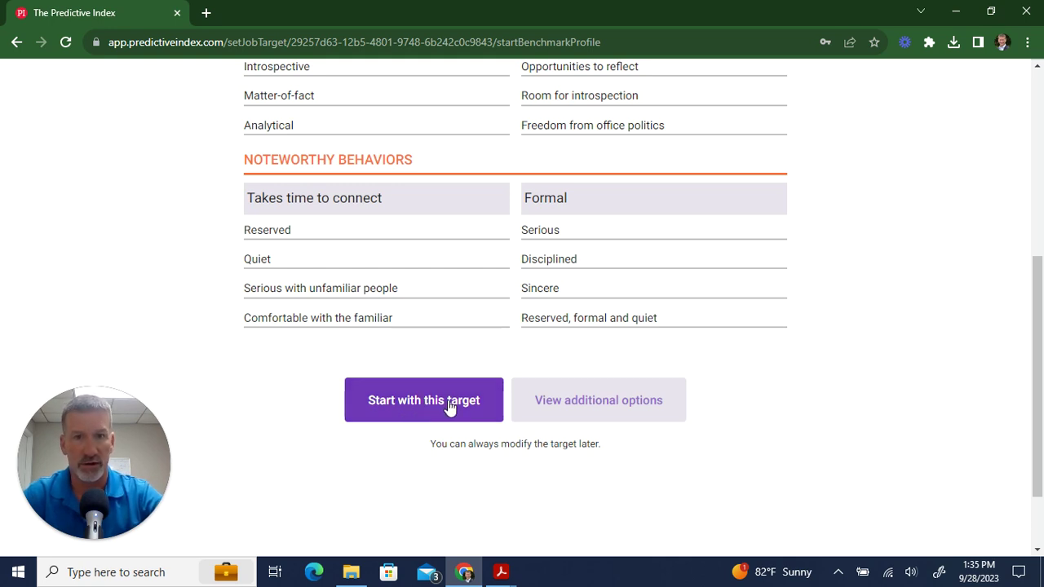
{"action": "left_click", "coordinate": [601, 403]}
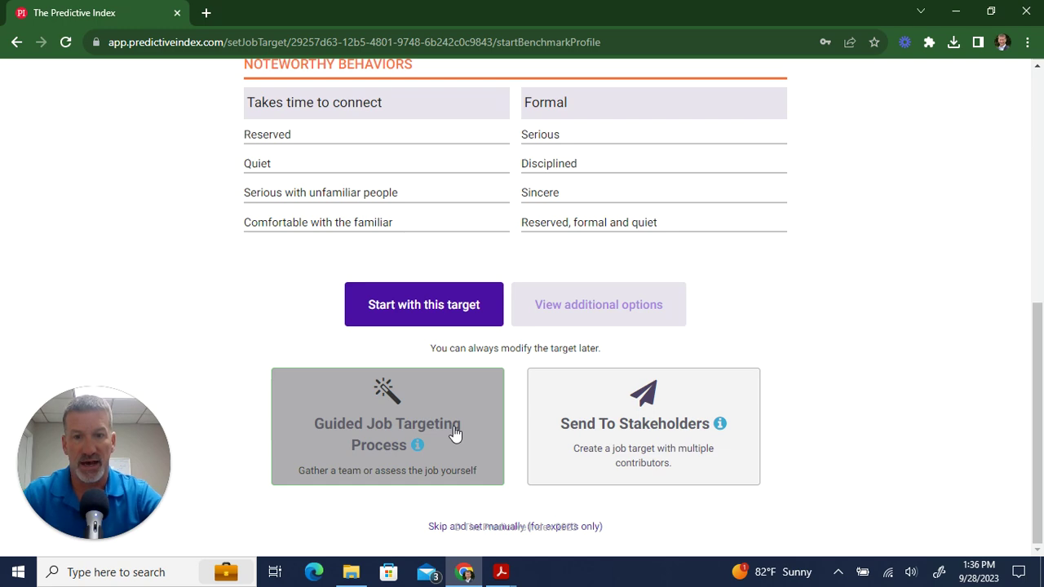
{"action": "left_click", "coordinate": [447, 431]}
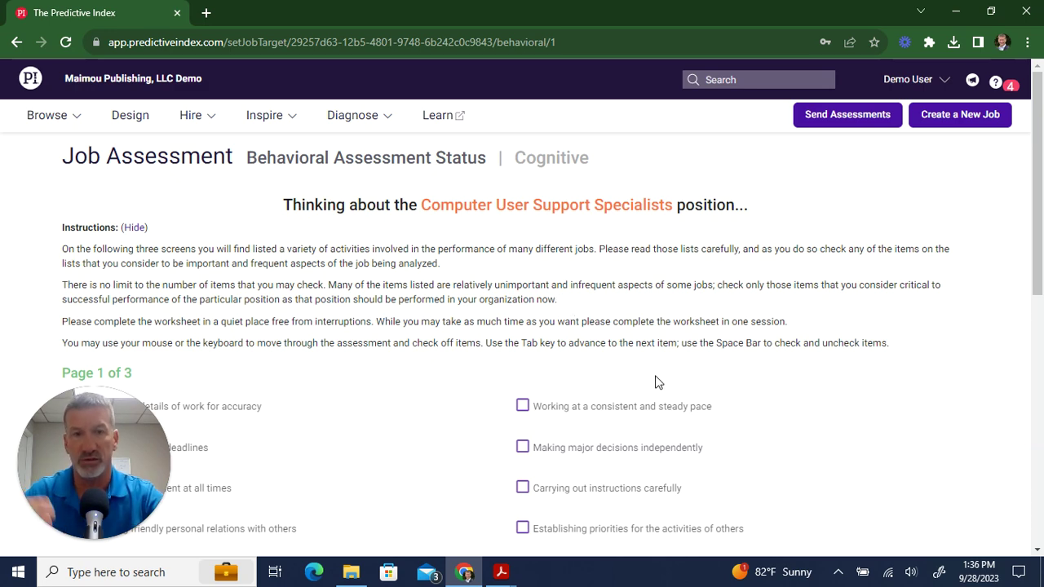
On page 1, check "Carrying out instructions carefully", "Assuring compliance with laws and company policies and regulations" and "Being responsible for a number of varied activities"
{"action": "scroll", "coordinate": [659, 382], "scroll_direction": "down", "scroll_amount": 3}
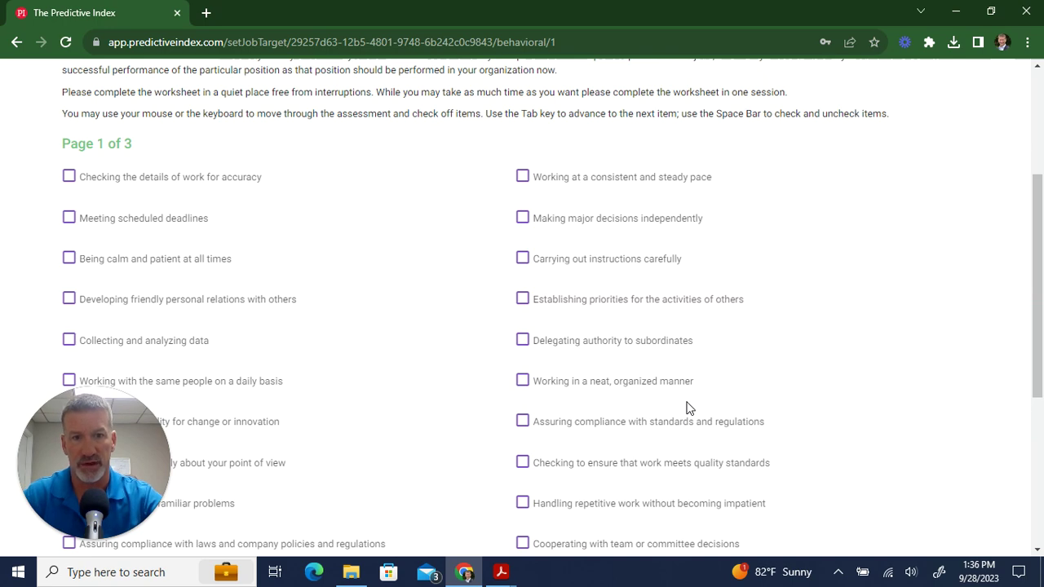
{"action": "left_click", "coordinate": [523, 260]}
{"action": "scroll", "coordinate": [522, 268], "scroll_direction": "down", "scroll_amount": 2}
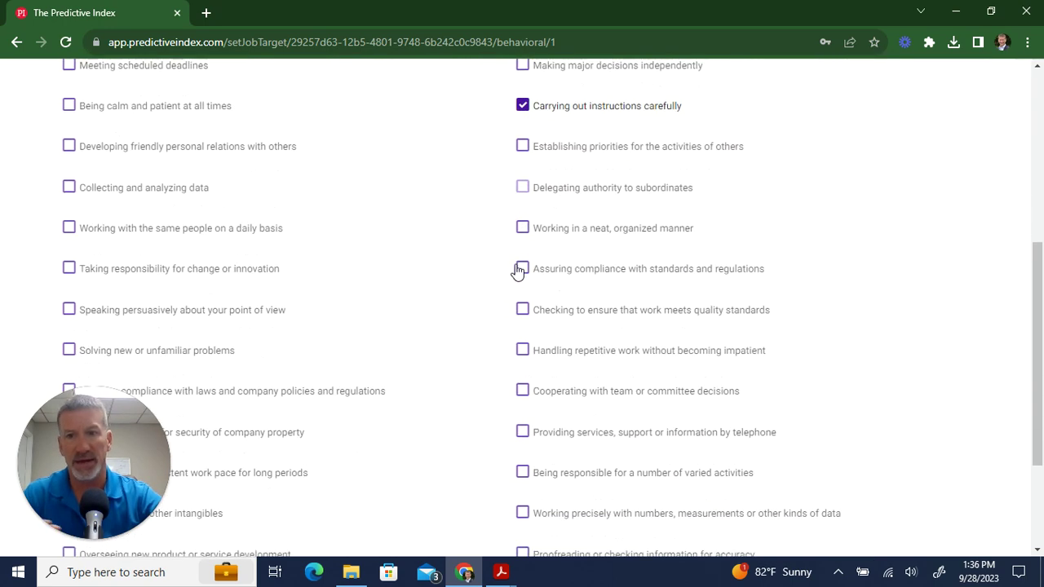
{"action": "scroll", "coordinate": [362, 282], "scroll_direction": "down", "scroll_amount": 1}
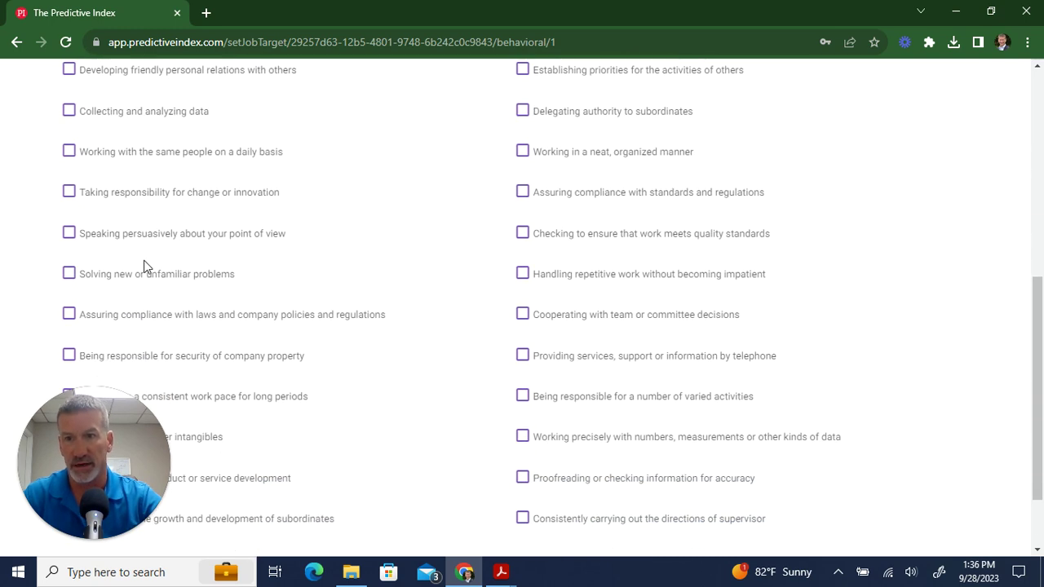
{"action": "scroll", "coordinate": [137, 334], "scroll_direction": "down", "scroll_amount": 1}
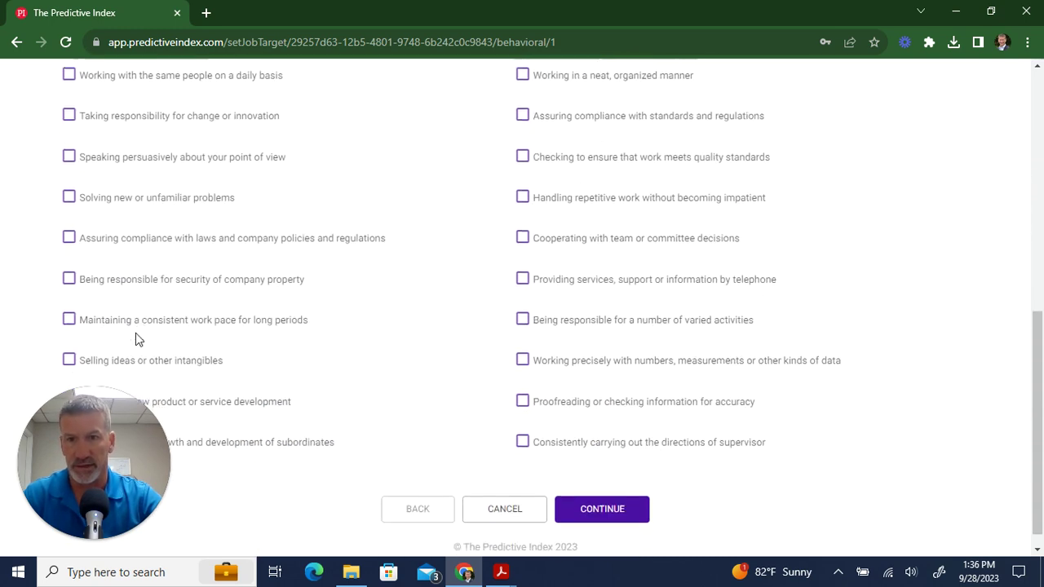
{"action": "left_click", "coordinate": [70, 242]}
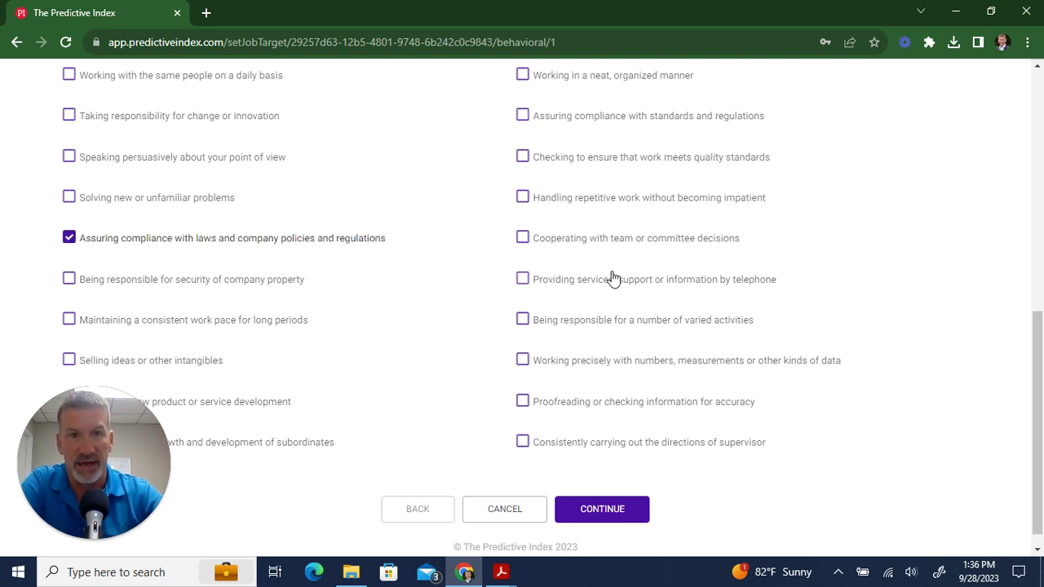
{"action": "left_click", "coordinate": [523, 321]}
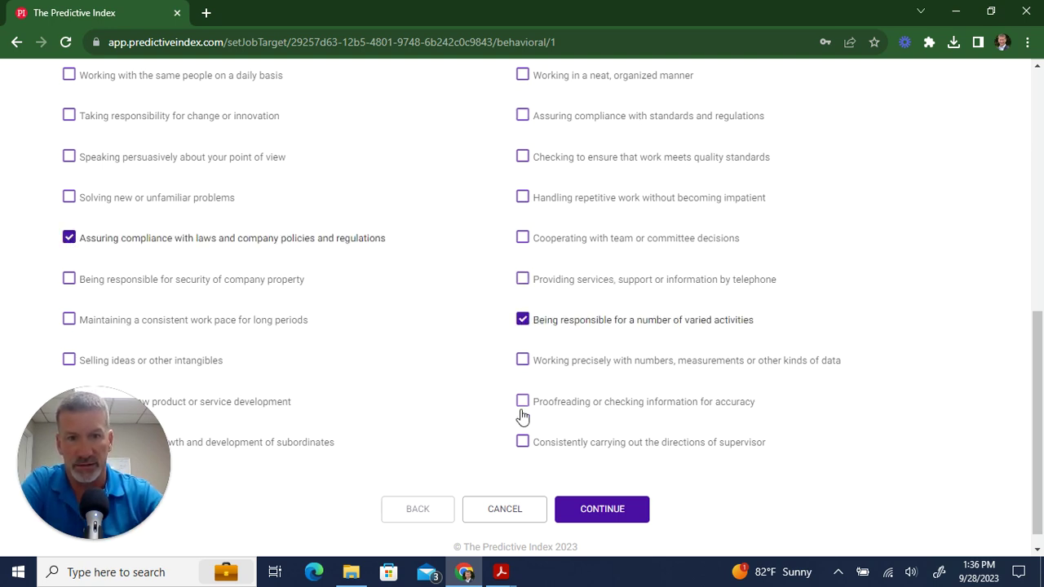
Also check proofreading for accuracy, consistently carrying out supervisor directions, being calm and patient, and compliance with standards and regulations, and continue to page 2
{"action": "left_click", "coordinate": [523, 402]}
{"action": "left_click", "coordinate": [523, 442]}
{"action": "scroll", "coordinate": [522, 424], "scroll_direction": "up", "scroll_amount": 3}
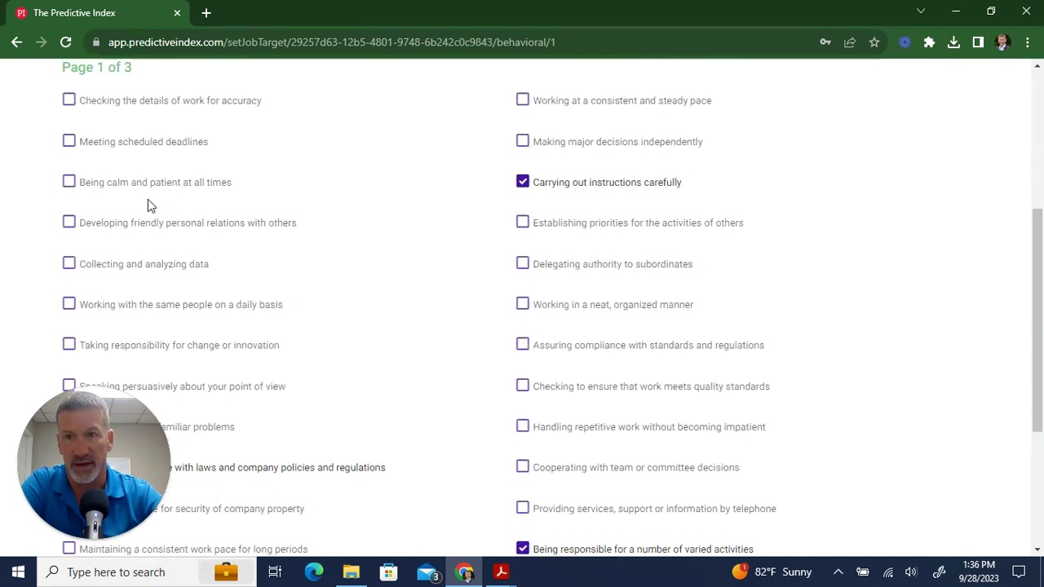
{"action": "left_click", "coordinate": [71, 181]}
{"action": "left_click", "coordinate": [523, 346]}
{"action": "scroll", "coordinate": [662, 339], "scroll_direction": "down", "scroll_amount": 3}
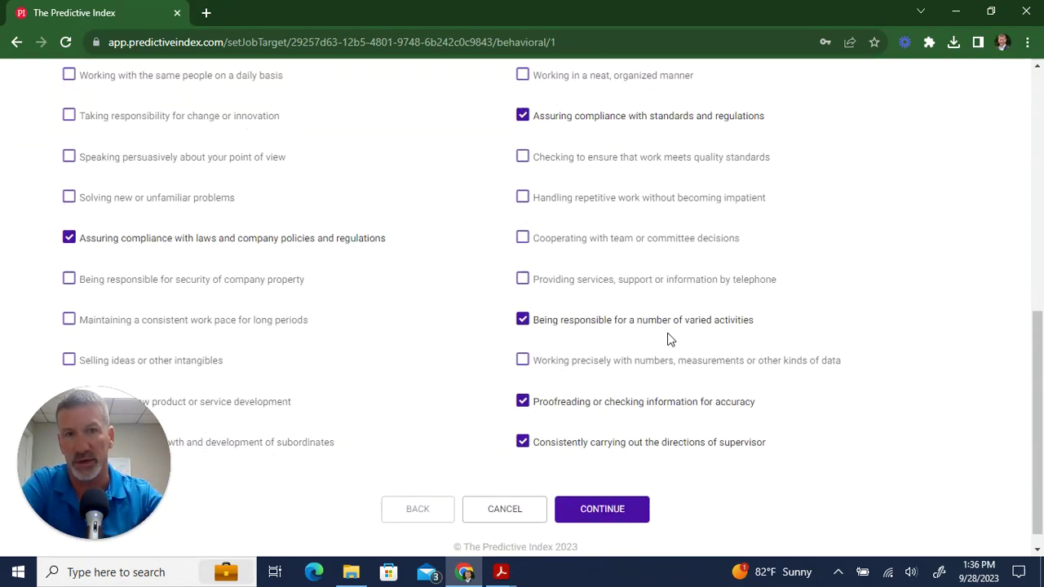
{"action": "left_click", "coordinate": [618, 512]}
On page 2, check "Influencing the attitudes and opinions of others" and "Closely checking the correctness of work done by self or others"
{"action": "scroll", "coordinate": [670, 390], "scroll_direction": "down", "scroll_amount": 1}
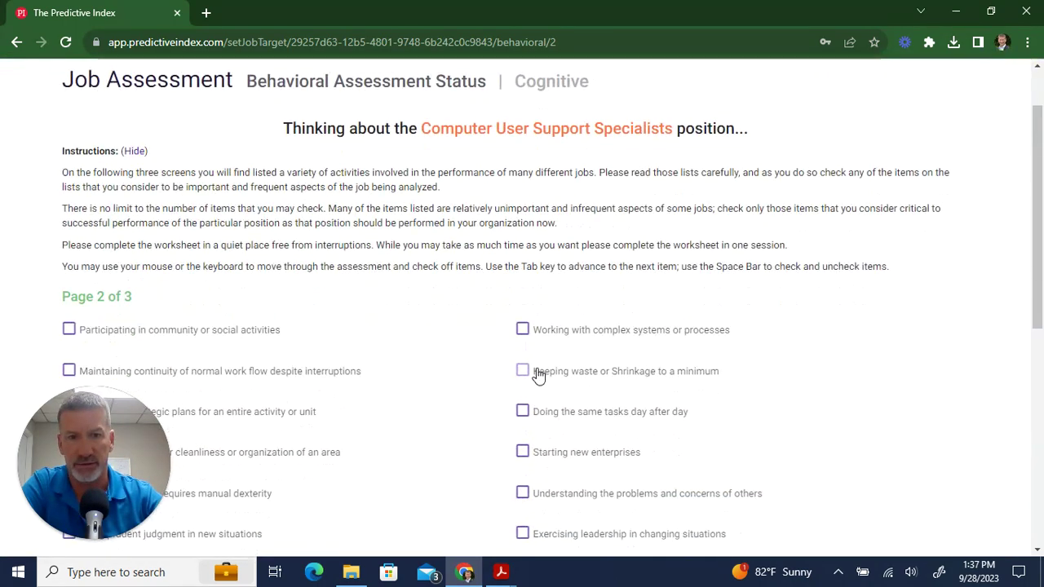
{"action": "scroll", "coordinate": [605, 377], "scroll_direction": "down", "scroll_amount": 4}
{"action": "left_click", "coordinate": [523, 269]}
{"action": "left_click", "coordinate": [68, 269]}
{"action": "scroll", "coordinate": [389, 301], "scroll_direction": "down", "scroll_amount": 1}
{"action": "scroll", "coordinate": [405, 299], "scroll_direction": "down", "scroll_amount": 2}
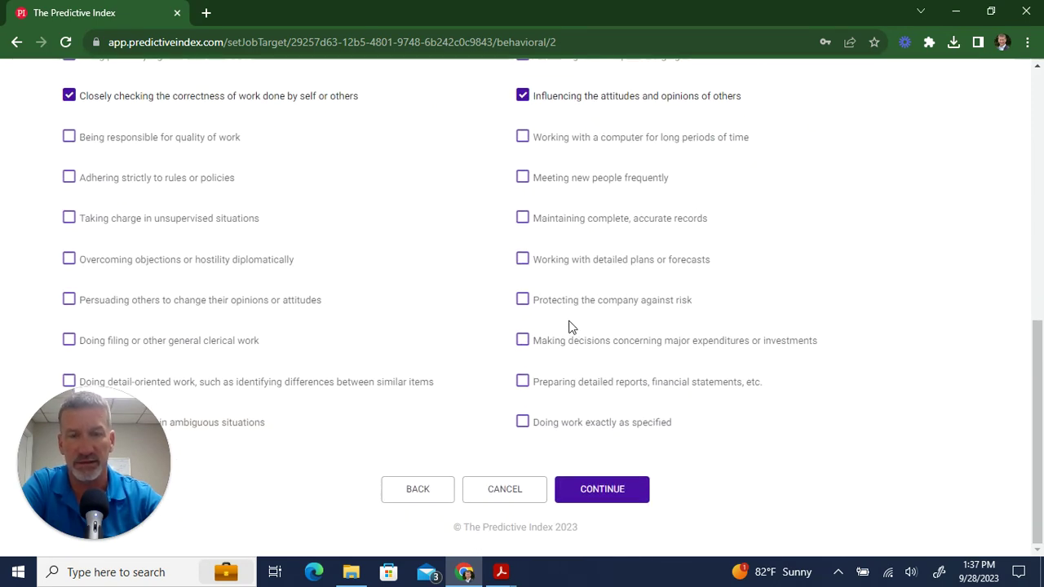
Also check "Protecting the company against risk", "Maintaining complete, accurate records" and "Taking charge in unsupervised situations", and continue to page 3
{"action": "left_click", "coordinate": [523, 300]}
{"action": "left_click", "coordinate": [523, 220]}
{"action": "left_click", "coordinate": [70, 217]}
{"action": "scroll", "coordinate": [541, 321], "scroll_direction": "up", "scroll_amount": 3}
{"action": "left_click", "coordinate": [525, 164]}
{"action": "scroll", "coordinate": [622, 378], "scroll_direction": "up", "scroll_amount": 1}
{"action": "scroll", "coordinate": [622, 378], "scroll_direction": "down", "scroll_amount": 4}
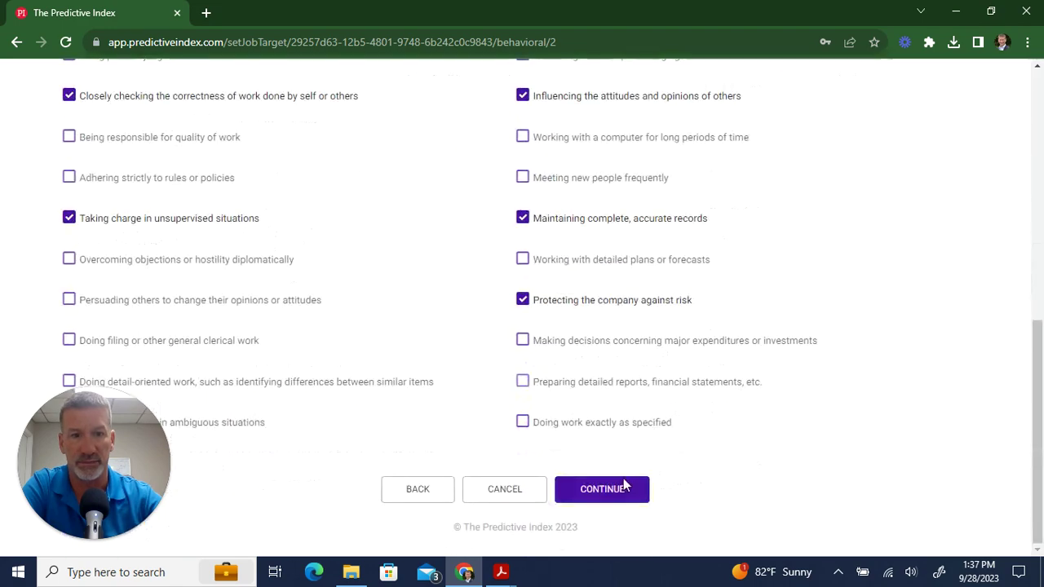
{"action": "left_click", "coordinate": [634, 489]}
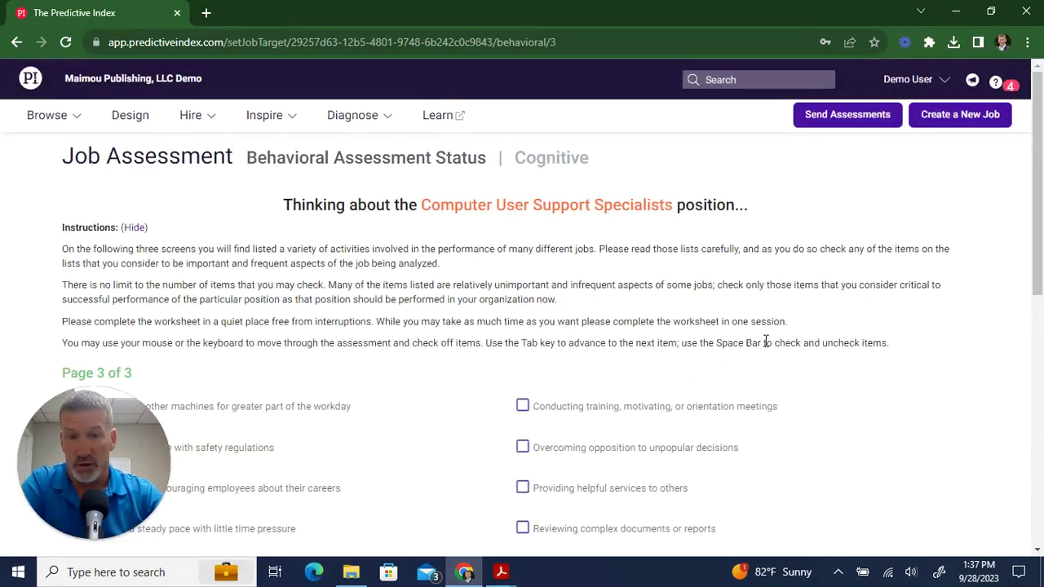
On page 3, check "Working at a steady pace with little time pressure", "Anticipating problems in area of specialization" and "Working most of the time in one fixed location"
{"action": "scroll", "coordinate": [774, 340], "scroll_direction": "down", "scroll_amount": 3}
{"action": "scroll", "coordinate": [280, 263], "scroll_direction": "down", "scroll_amount": 1}
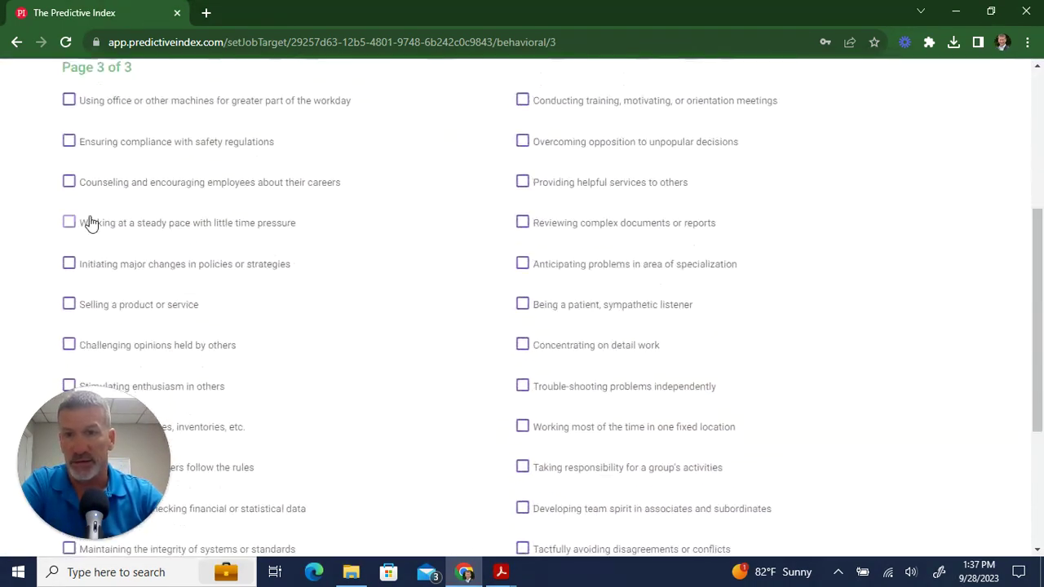
{"action": "left_click", "coordinate": [75, 225]}
{"action": "left_click", "coordinate": [523, 266]}
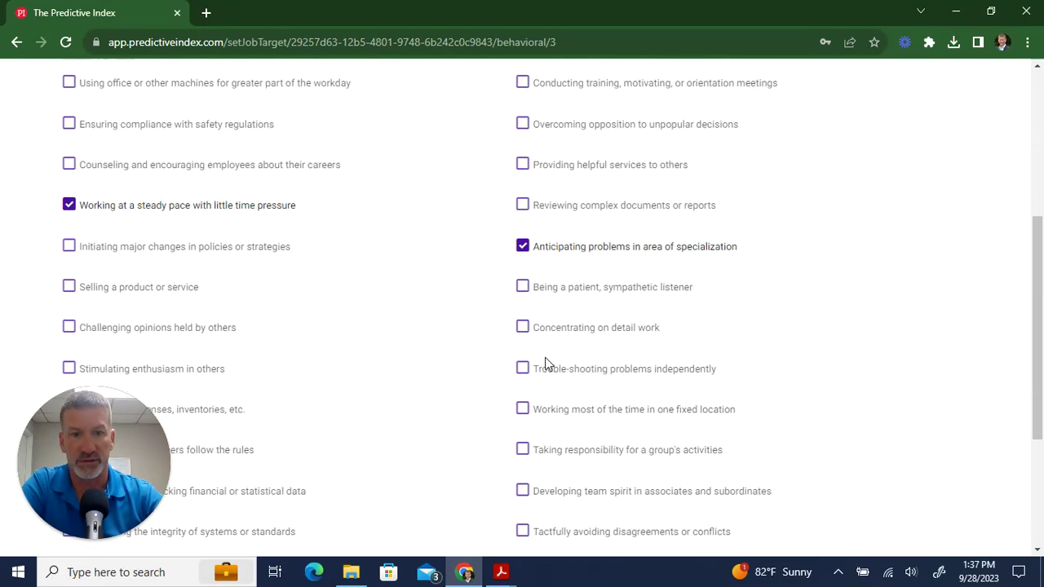
{"action": "scroll", "coordinate": [547, 362], "scroll_direction": "down", "scroll_amount": 2}
{"action": "left_click", "coordinate": [525, 274]}
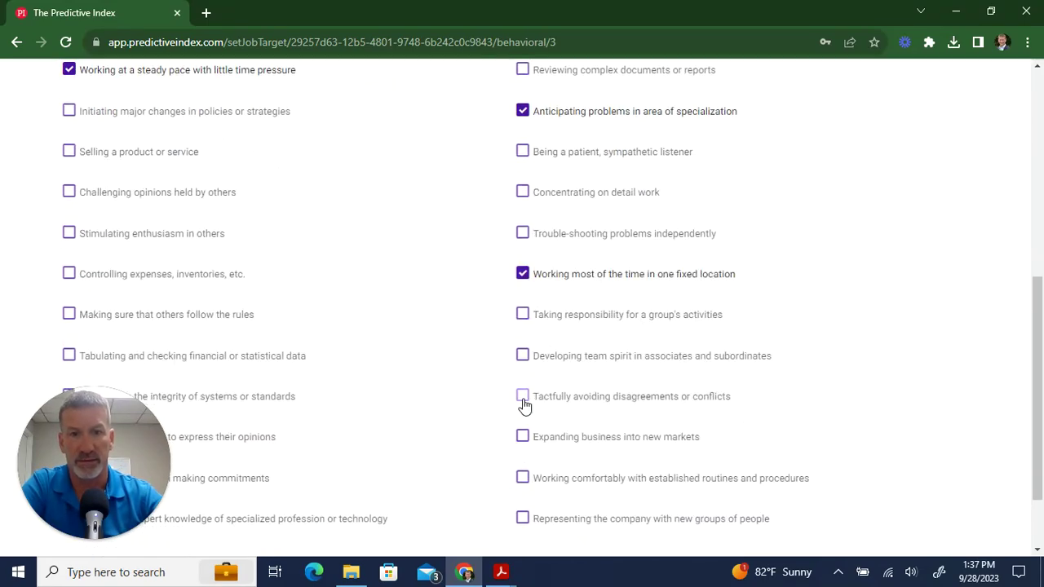
Also check "Tactfully avoiding disagreements or conflicts", "Tabulating and checking financial or statistical data" and "Expanding business into new markets", and continue to the cognitive assessment
{"action": "left_click", "coordinate": [522, 396]}
{"action": "scroll", "coordinate": [522, 376], "scroll_direction": "down", "scroll_amount": 1}
{"action": "left_click", "coordinate": [71, 260]}
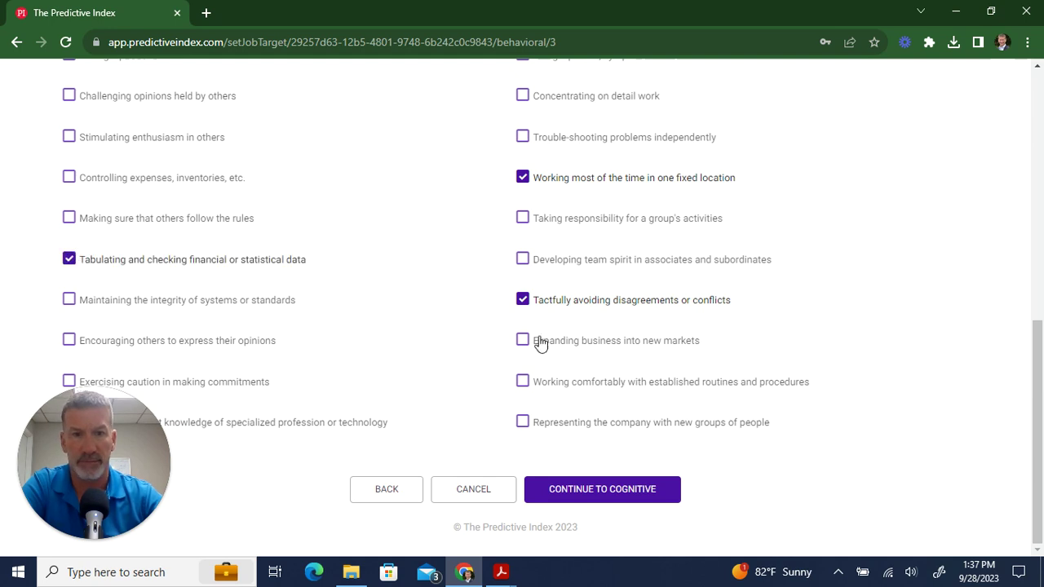
{"action": "left_click", "coordinate": [526, 343]}
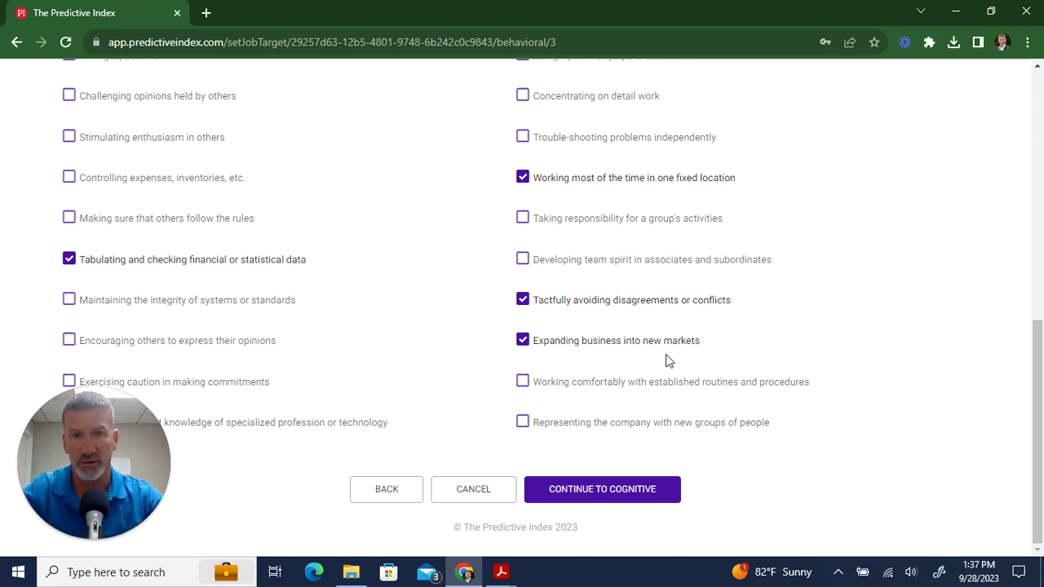
{"action": "left_click", "coordinate": [633, 490]}
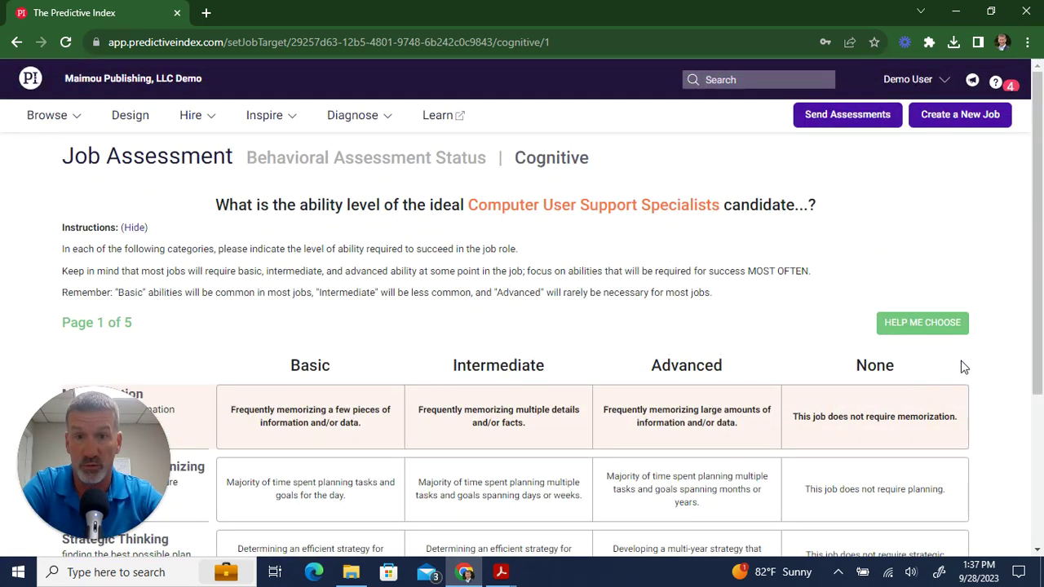
On cognitive page 1, rate Memorization, Planning and Organizing and Critical Thinking as Basic and Strategic Thinking as None, and continue to page 2
{"action": "scroll", "coordinate": [962, 367], "scroll_direction": "down", "scroll_amount": 2}
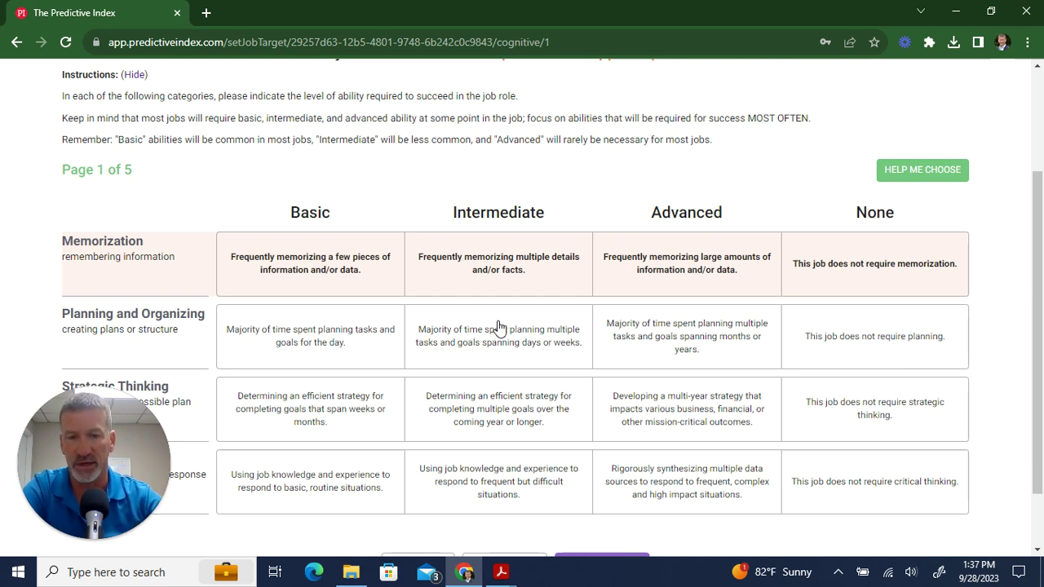
{"action": "scroll", "coordinate": [437, 318], "scroll_direction": "down", "scroll_amount": 1}
{"action": "left_click", "coordinate": [292, 188]}
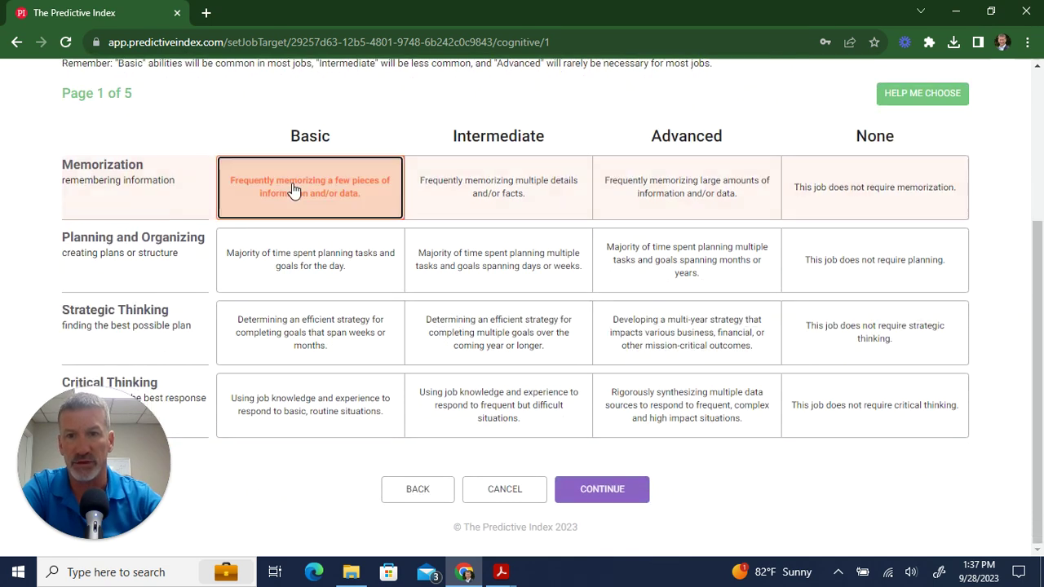
{"action": "left_click", "coordinate": [320, 253]}
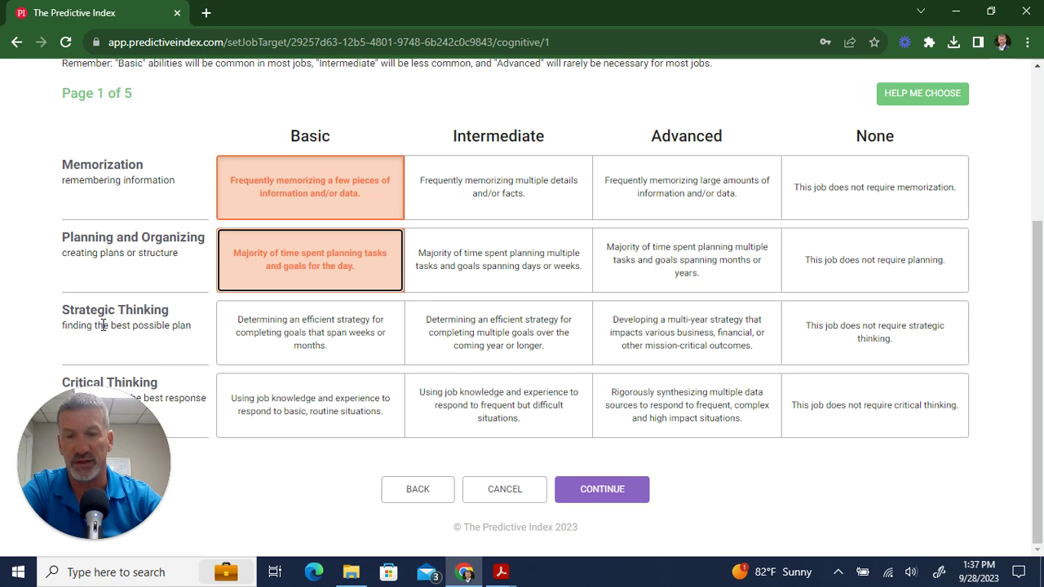
{"action": "left_click", "coordinate": [872, 334]}
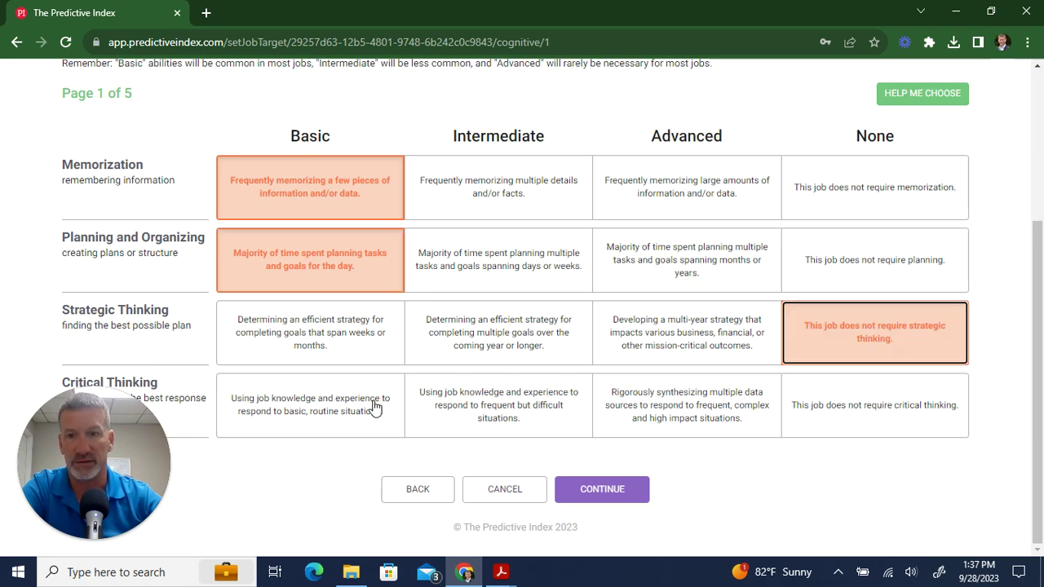
{"action": "left_click", "coordinate": [301, 410]}
{"action": "left_click", "coordinate": [632, 488]}
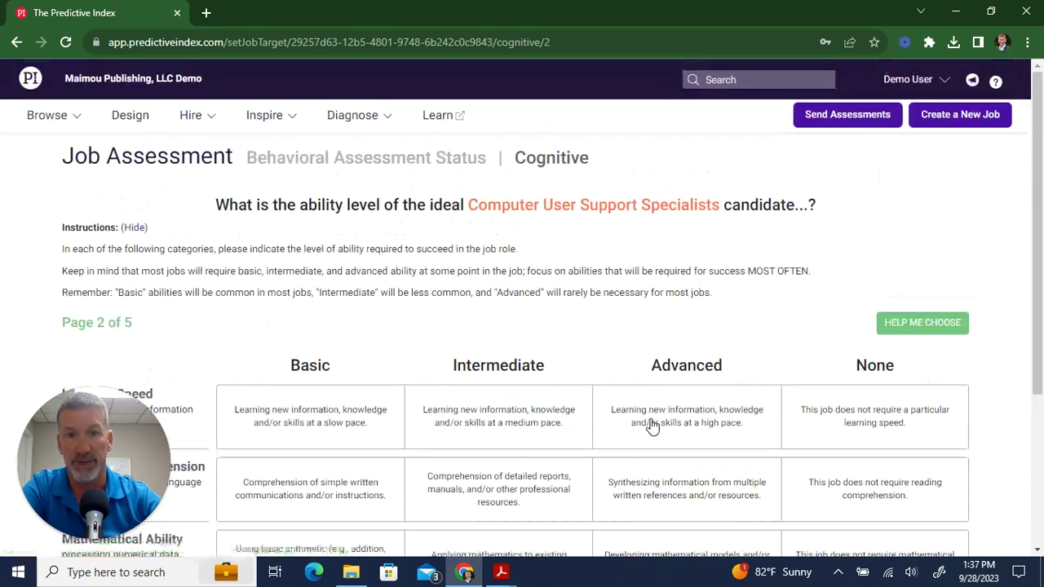
On cognitive page 2, rate Learning Speed Intermediate, Reading Comprehension Basic, Mathematical Ability None and Learning Style Basic, and continue to page 3
{"action": "scroll", "coordinate": [653, 426], "scroll_direction": "down", "scroll_amount": 3}
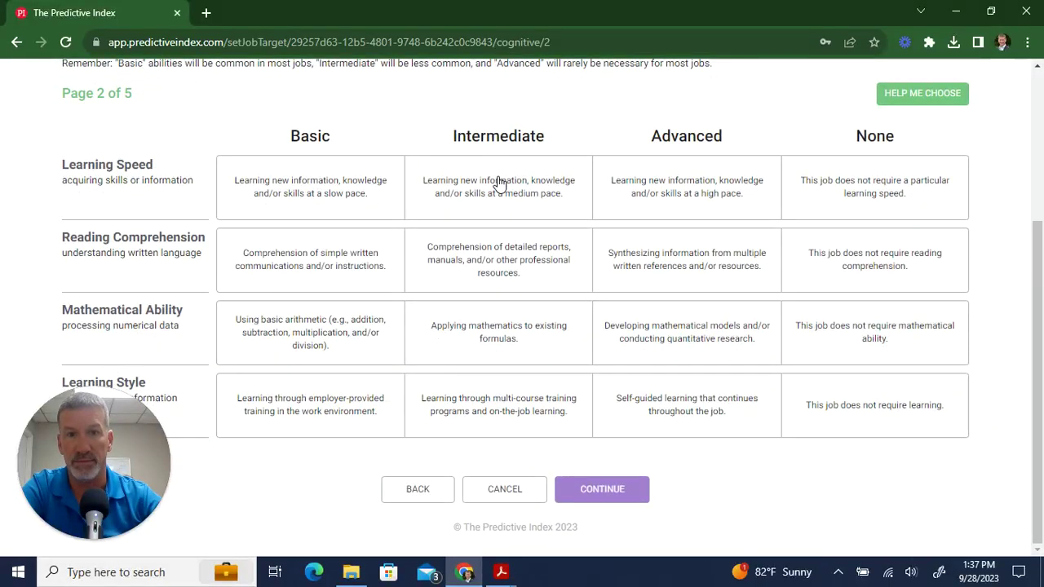
{"action": "left_click", "coordinate": [499, 184]}
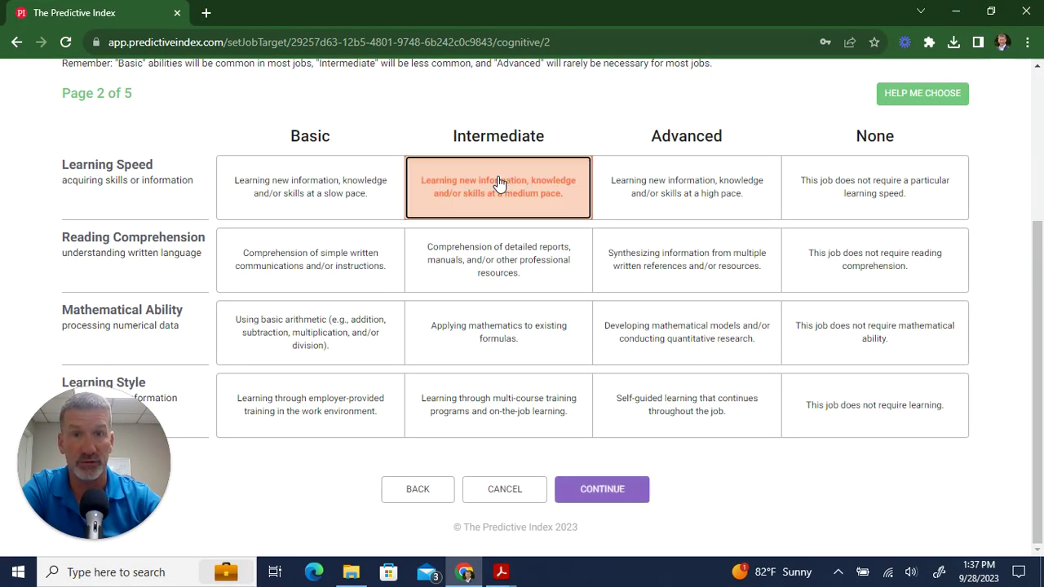
{"action": "left_click", "coordinate": [313, 262]}
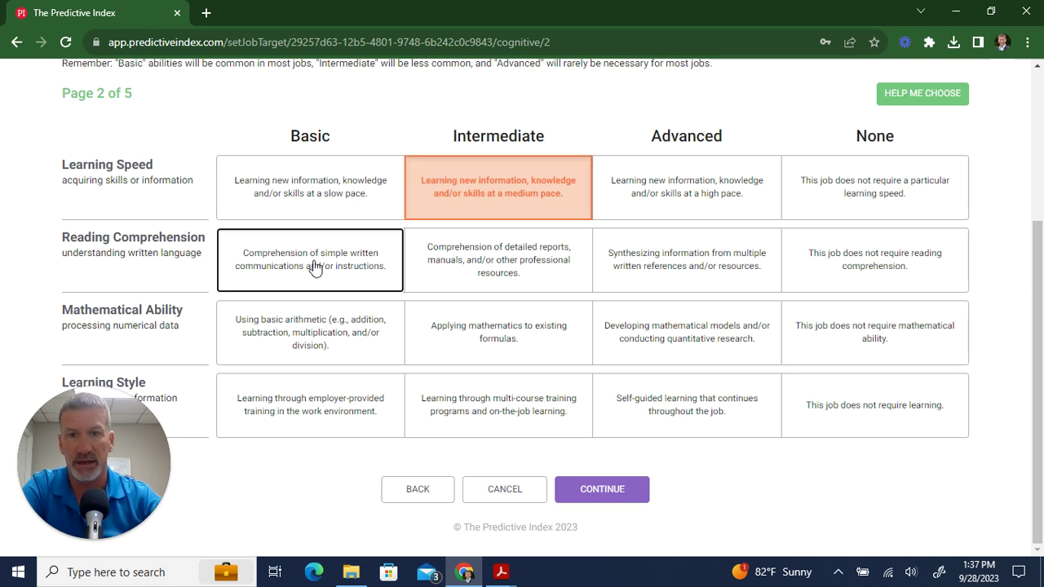
{"action": "left_click", "coordinate": [894, 331]}
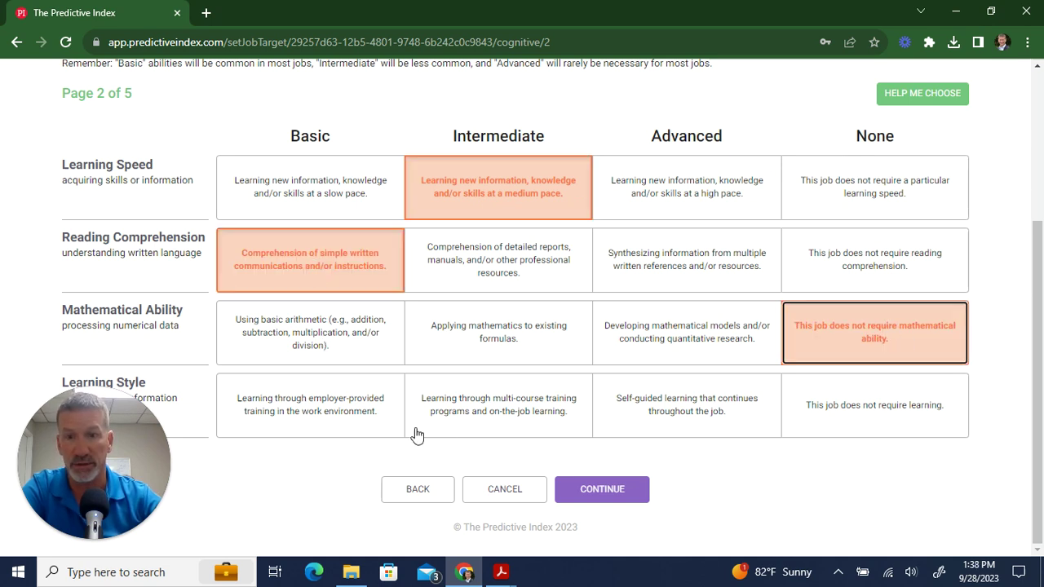
{"action": "left_click", "coordinate": [329, 412]}
{"action": "left_click", "coordinate": [607, 492]}
On cognitive page 3, rate Problem Analysis, Processing Speed, Complexity and Adaptation as Basic, and continue to page 4
{"action": "scroll", "coordinate": [636, 432], "scroll_direction": "down", "scroll_amount": 5}
{"action": "left_click", "coordinate": [329, 186]}
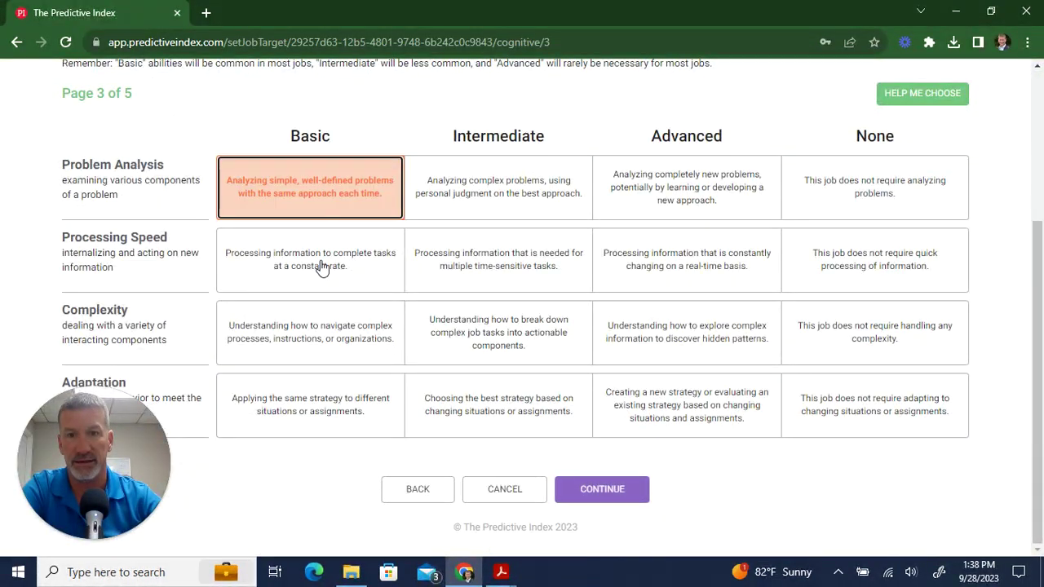
{"action": "left_click", "coordinate": [319, 263]}
{"action": "left_click", "coordinate": [331, 345]}
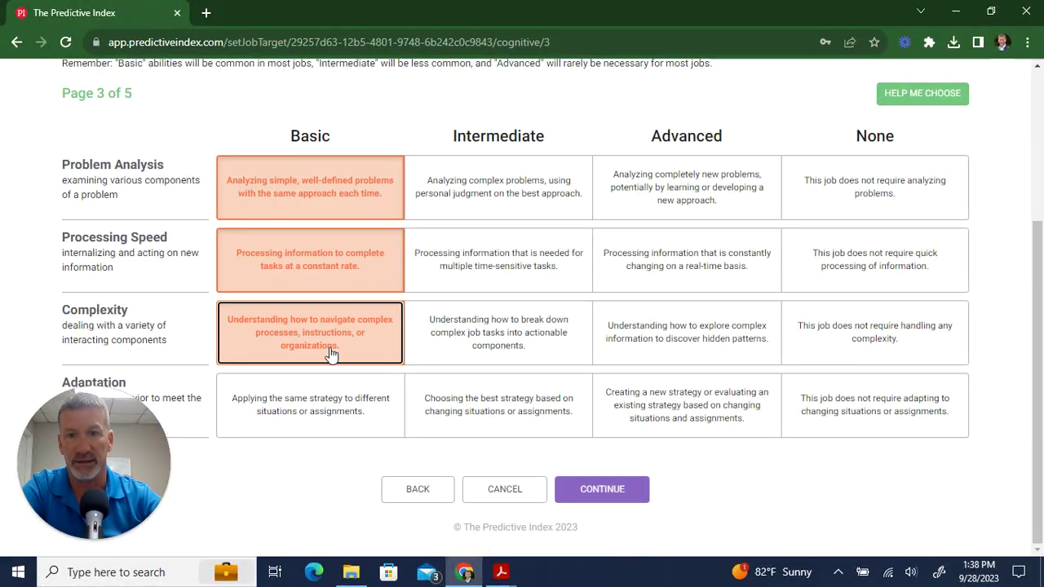
{"action": "left_click", "coordinate": [343, 402]}
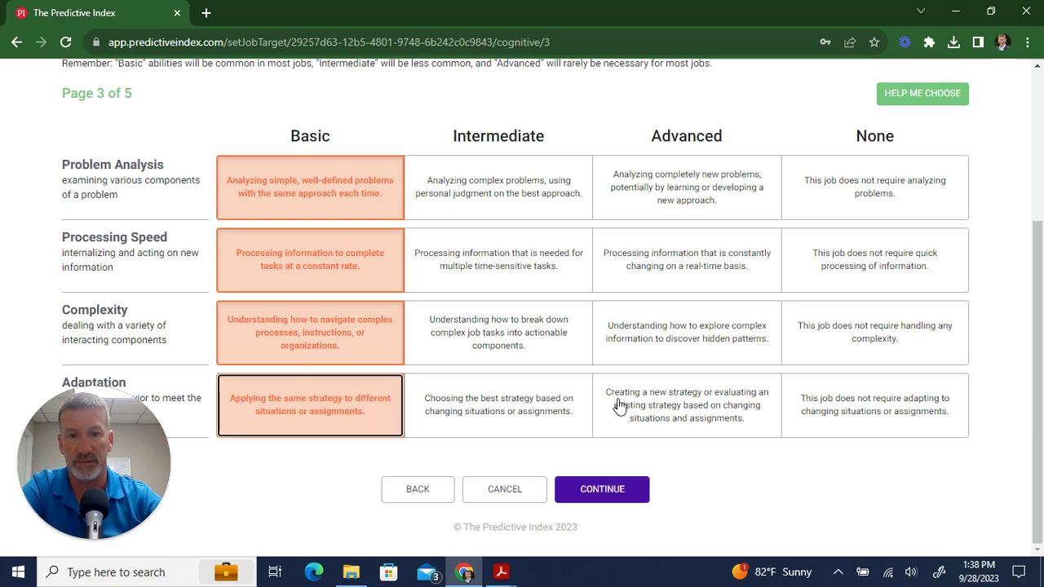
{"action": "left_click", "coordinate": [617, 487]}
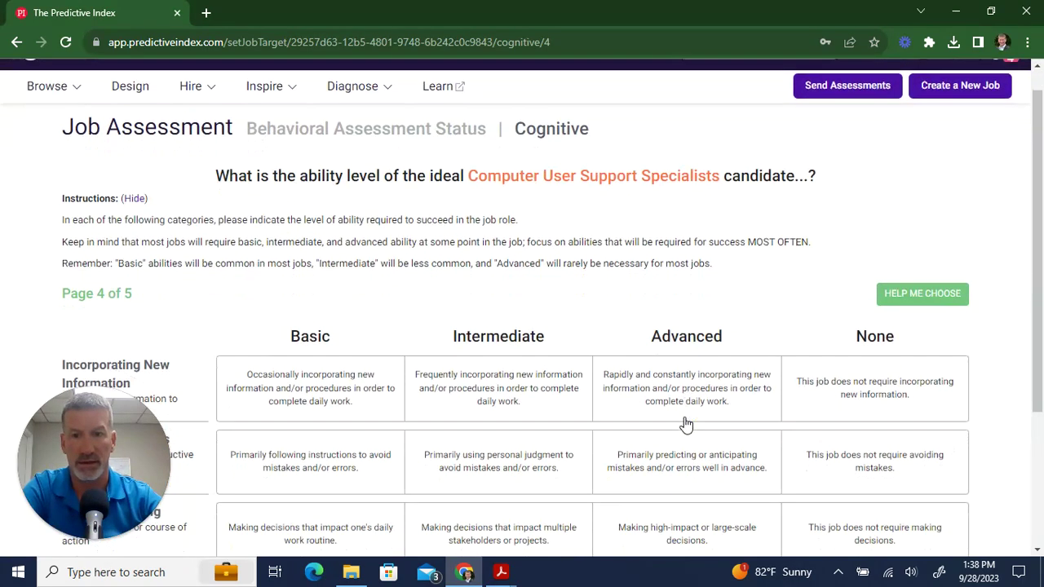
On cognitive page 4, rate Incorporating New Information, Avoiding Mistakes, Decision-Making and the loosely-defined tasks category as Basic, and continue to page 5
{"action": "left_click", "coordinate": [338, 195]}
{"action": "left_click", "coordinate": [341, 269]}
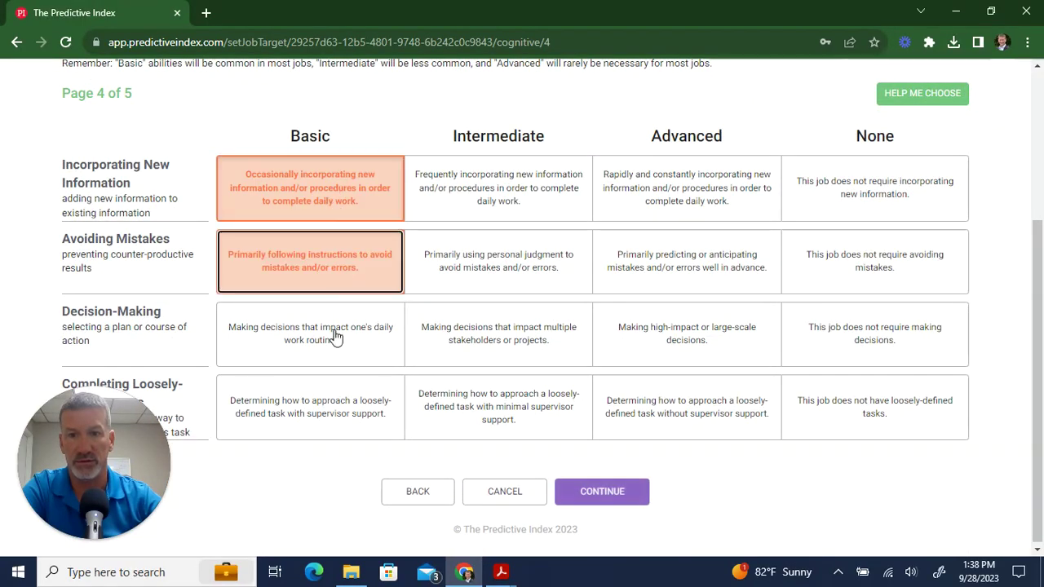
{"action": "left_click", "coordinate": [335, 333]}
{"action": "left_click", "coordinate": [334, 391]}
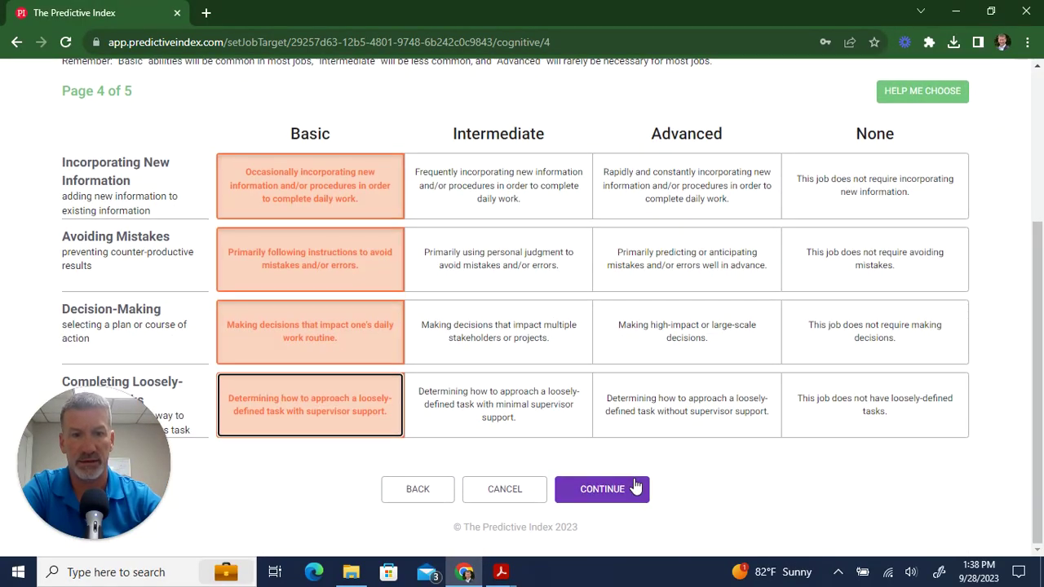
{"action": "left_click", "coordinate": [633, 491]}
On cognitive page 5, rate Logic, Recall and Problem-Solving as Basic and the management category as None, and complete the assessment
{"action": "left_click", "coordinate": [313, 187]}
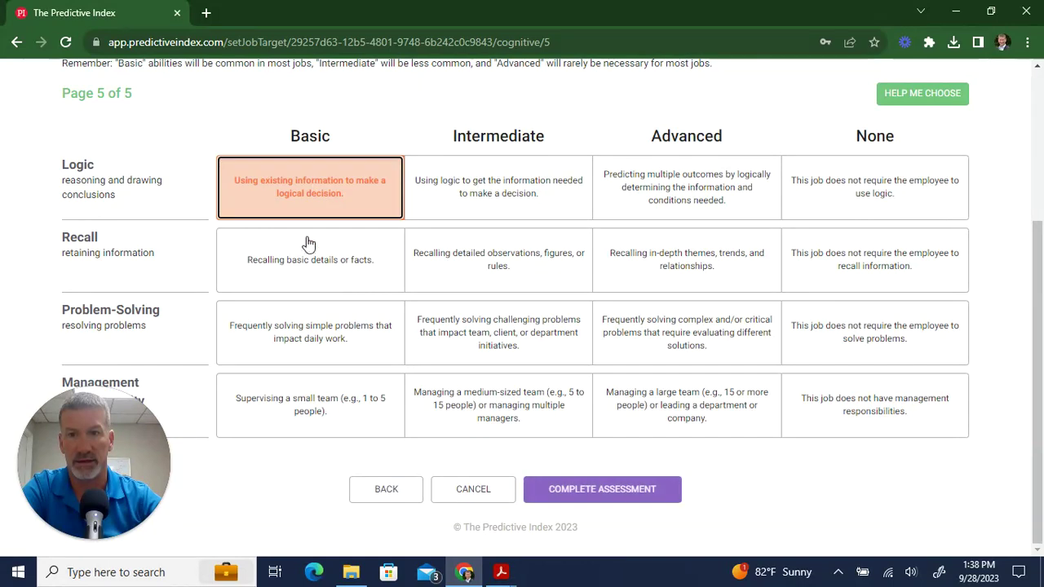
{"action": "left_click", "coordinate": [308, 283]}
{"action": "left_click", "coordinate": [313, 335]}
{"action": "left_click", "coordinate": [336, 418]}
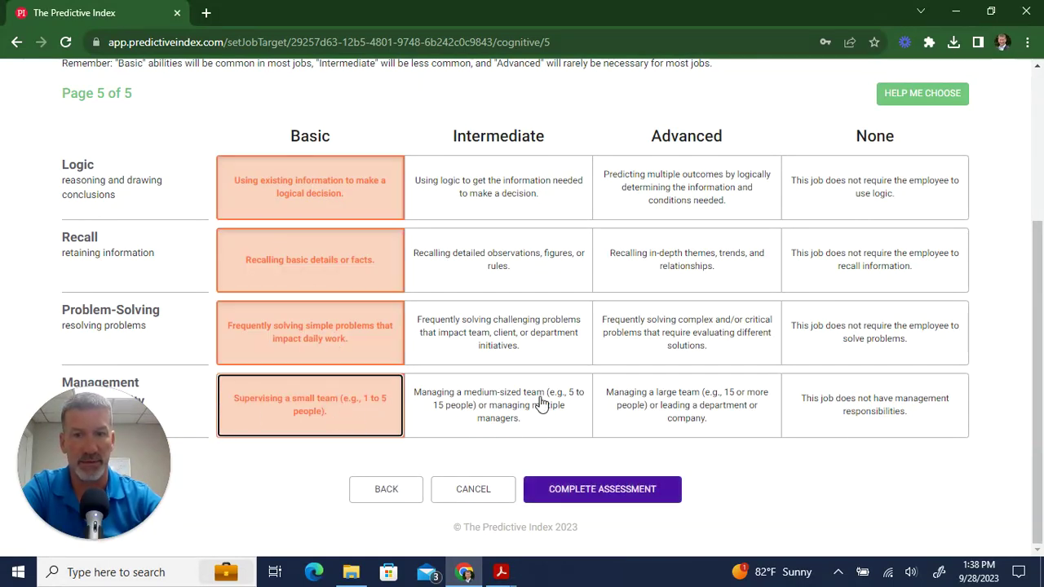
{"action": "left_click_drag", "start_coordinate": [125, 433], "coordinate": [156, 425]}
{"action": "left_click", "coordinate": [785, 407]}
{"action": "left_click", "coordinate": [617, 493]}
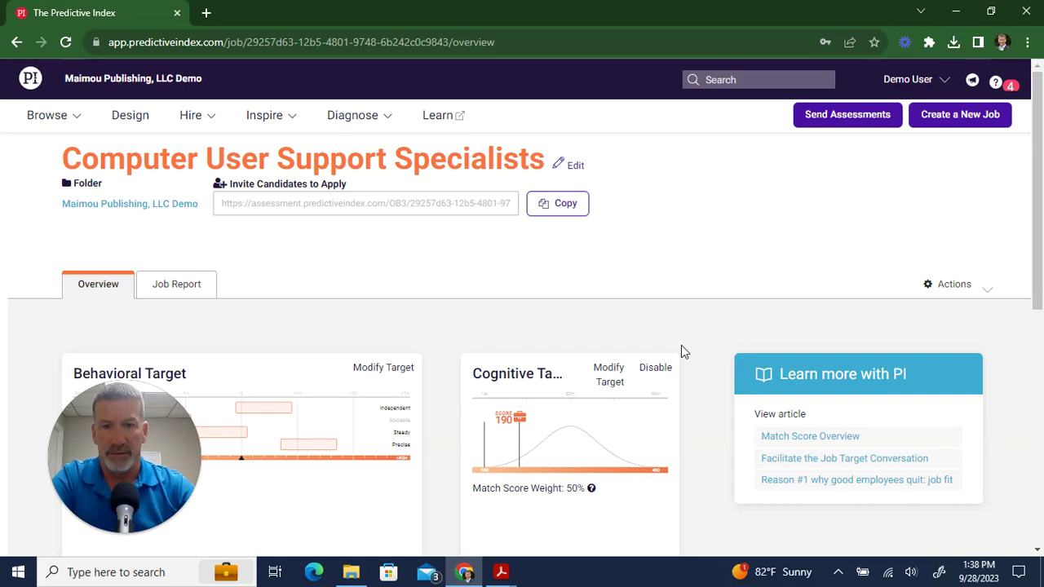
Review the job overview's behavioral target, cognitive target and assessment results section
{"action": "scroll", "coordinate": [681, 346], "scroll_direction": "down", "scroll_amount": 2}
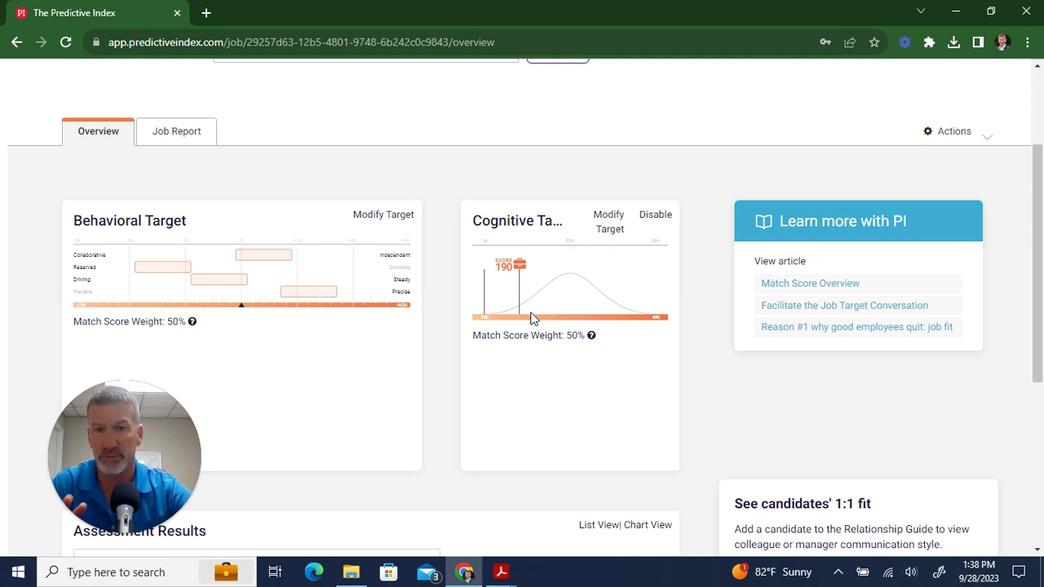
{"action": "scroll", "coordinate": [544, 339], "scroll_direction": "down", "scroll_amount": 3}
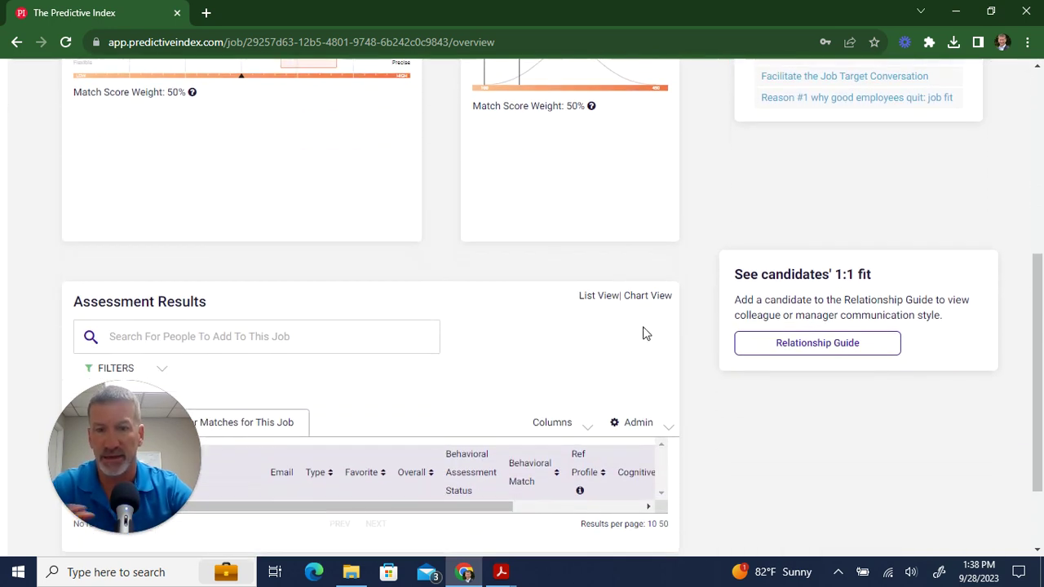
{"action": "scroll", "coordinate": [656, 332], "scroll_direction": "up", "scroll_amount": 5}
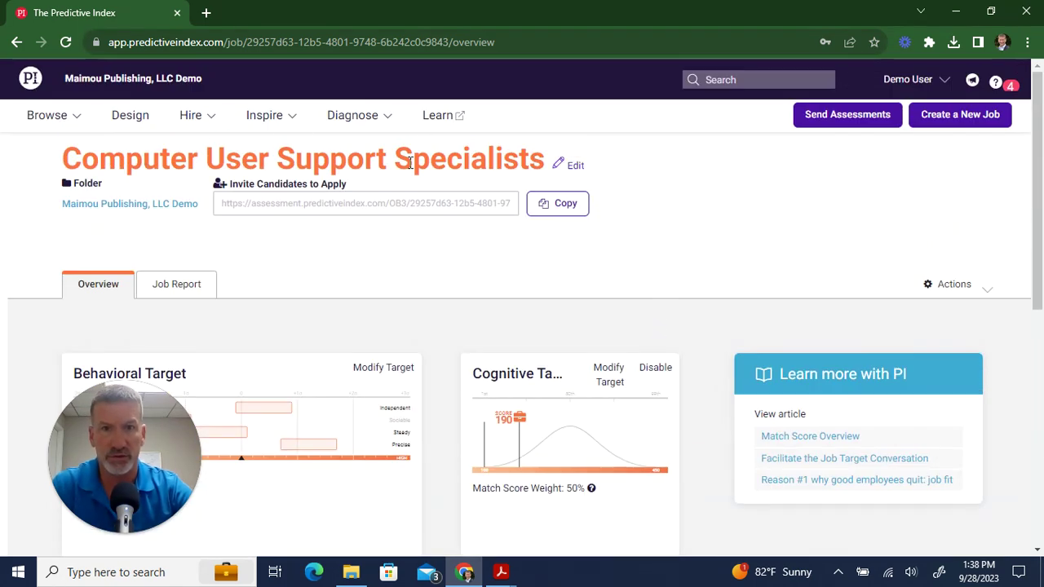
{"action": "scroll", "coordinate": [497, 293], "scroll_direction": "down", "scroll_amount": 2}
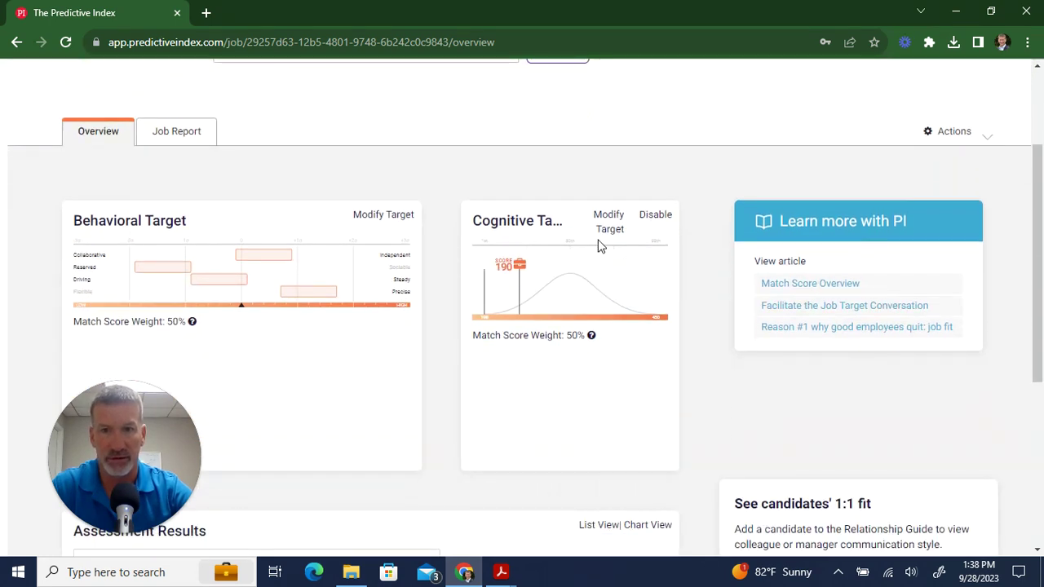
Open the job report and read through its Job Target Profile, from the recommended reference profiles to the summary and characteristics
{"action": "left_click", "coordinate": [176, 133]}
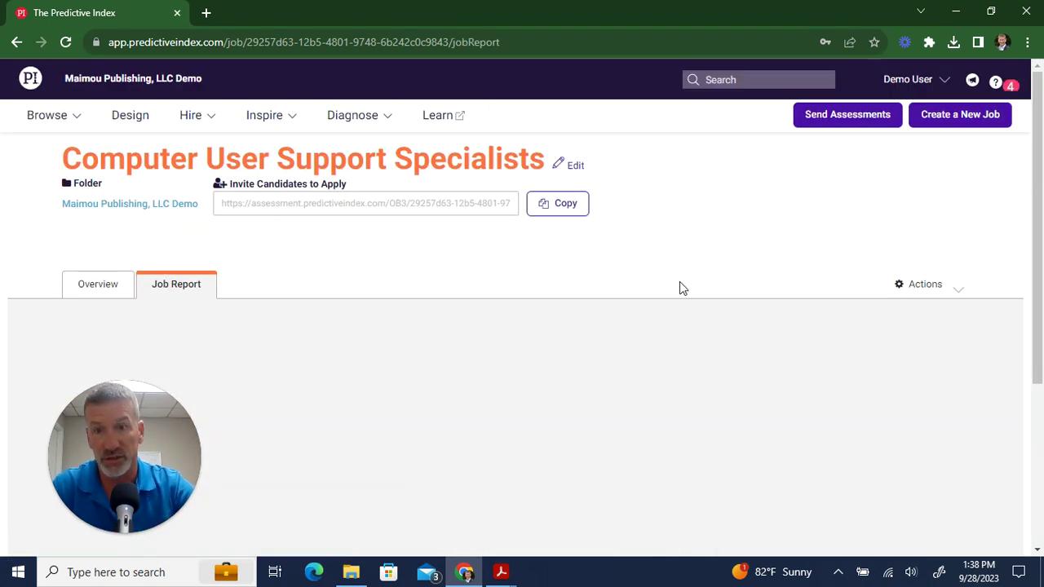
{"action": "scroll", "coordinate": [799, 346], "scroll_direction": "down", "scroll_amount": 4}
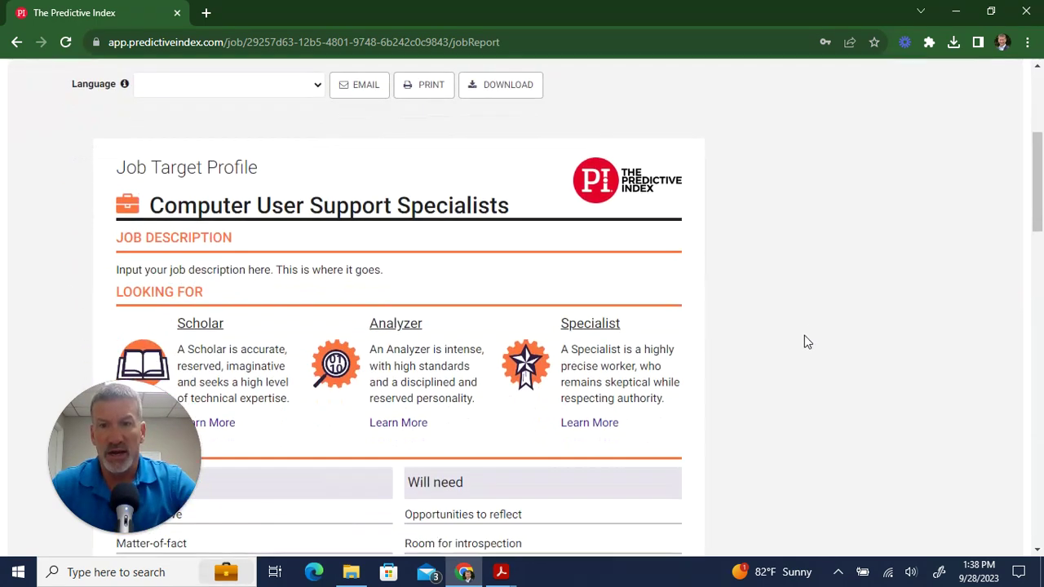
{"action": "scroll", "coordinate": [800, 340], "scroll_direction": "down", "scroll_amount": 1}
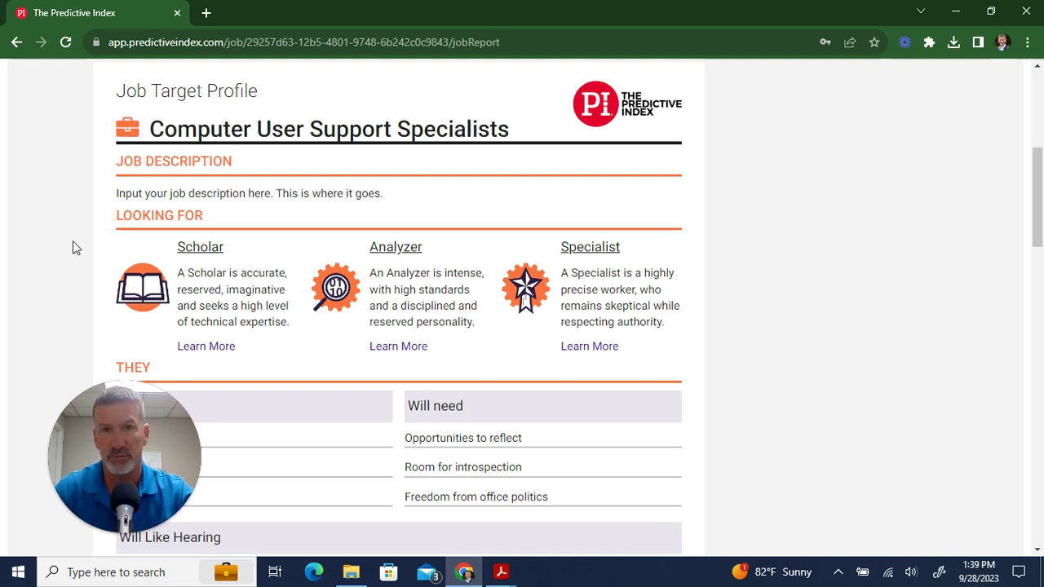
{"action": "scroll", "coordinate": [620, 291], "scroll_direction": "down", "scroll_amount": 1}
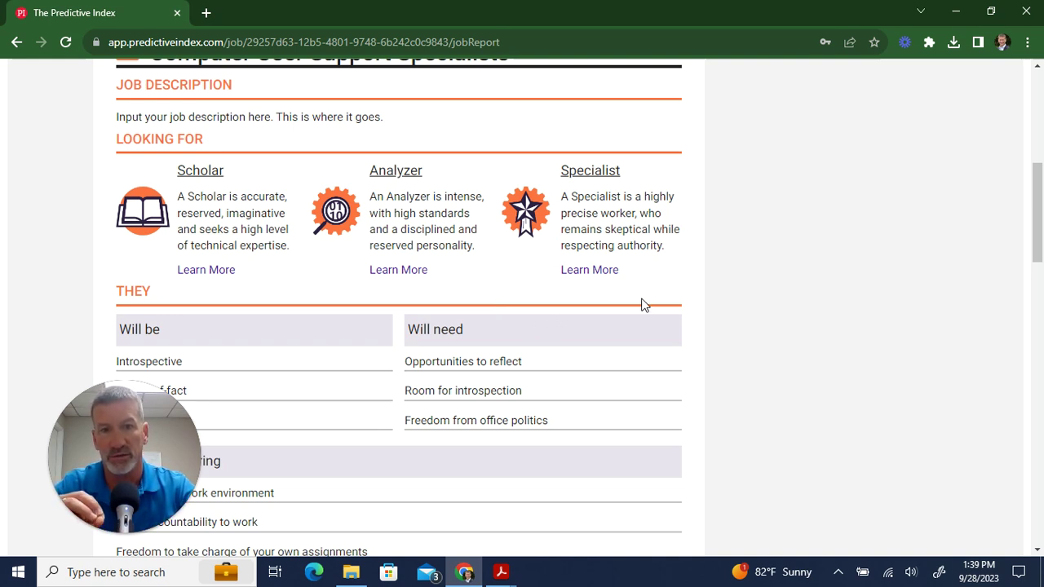
{"action": "scroll", "coordinate": [644, 303], "scroll_direction": "down", "scroll_amount": 1}
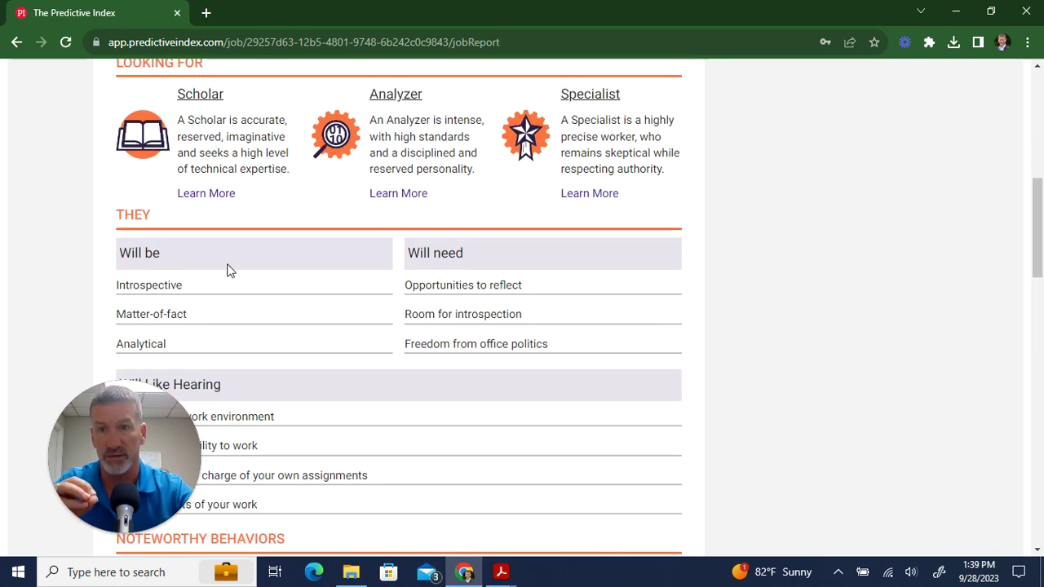
{"action": "scroll", "coordinate": [514, 259], "scroll_direction": "down", "scroll_amount": 5}
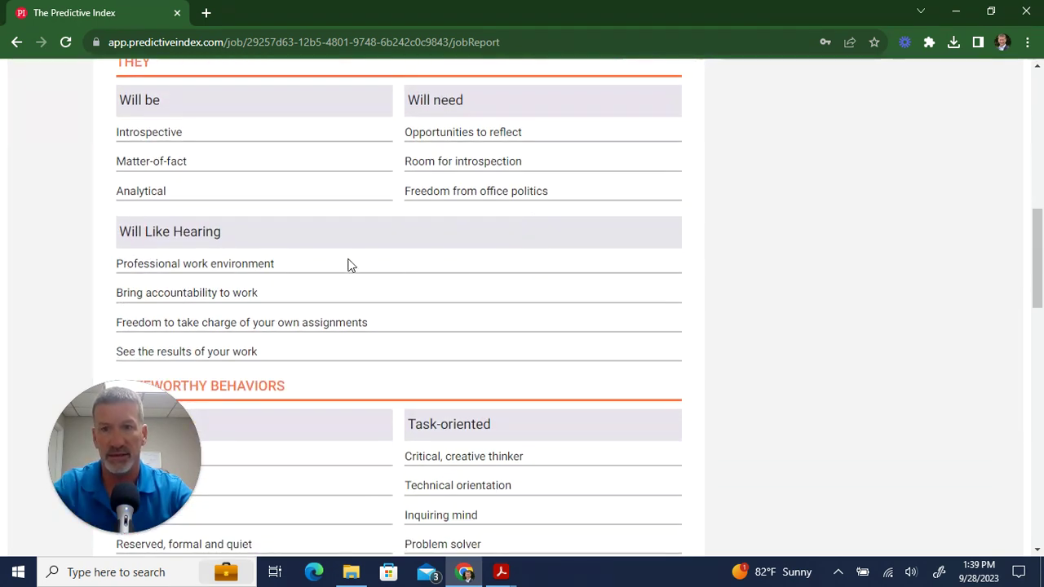
{"action": "scroll", "coordinate": [490, 284], "scroll_direction": "down", "scroll_amount": 2}
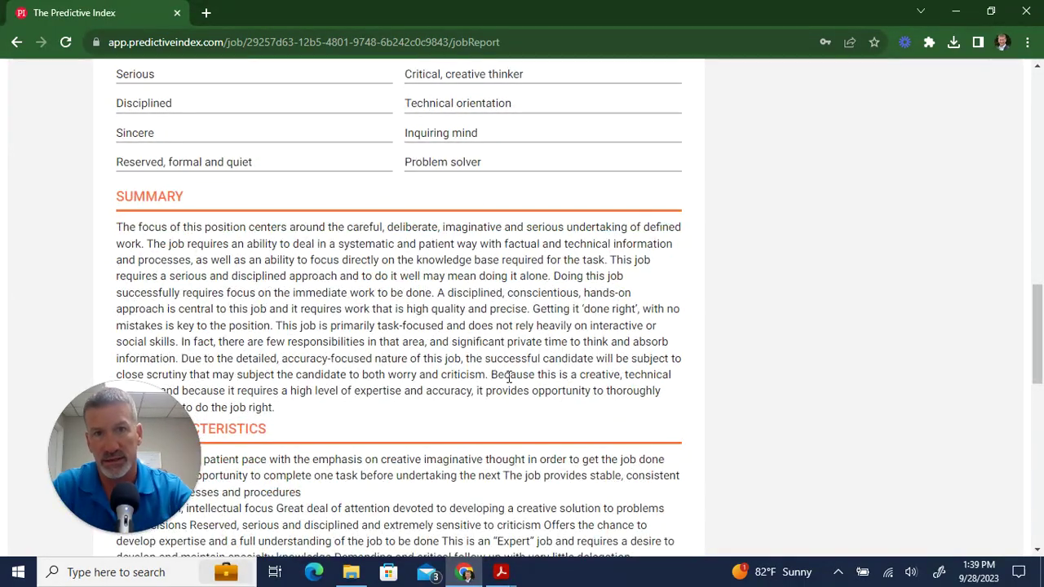
Read the rest of the job report, from the job characteristics and PI Masters chart to the cognitive target
{"action": "scroll", "coordinate": [389, 372], "scroll_direction": "down", "scroll_amount": 3}
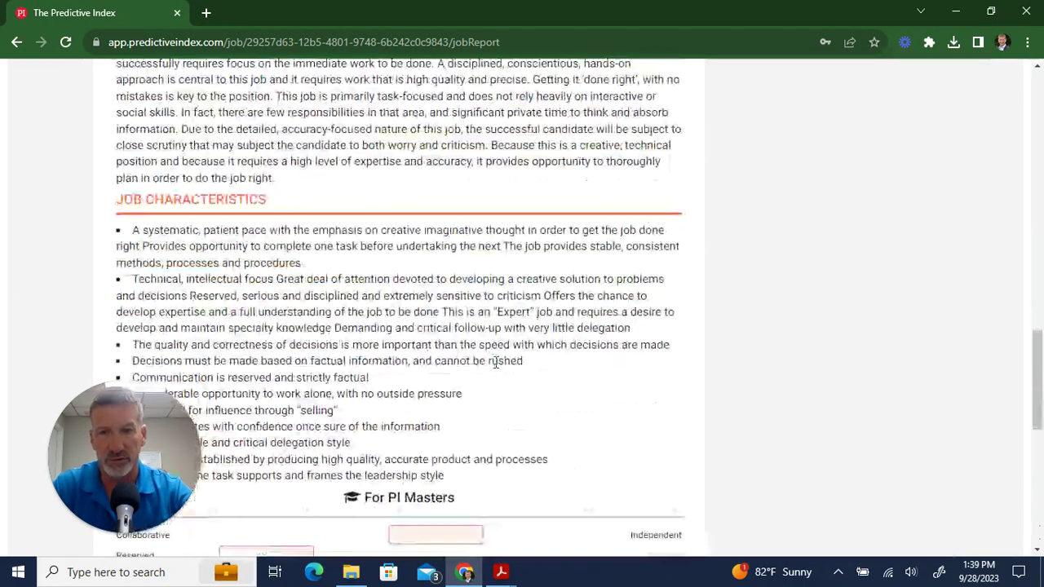
{"action": "scroll", "coordinate": [447, 440], "scroll_direction": "down", "scroll_amount": 5}
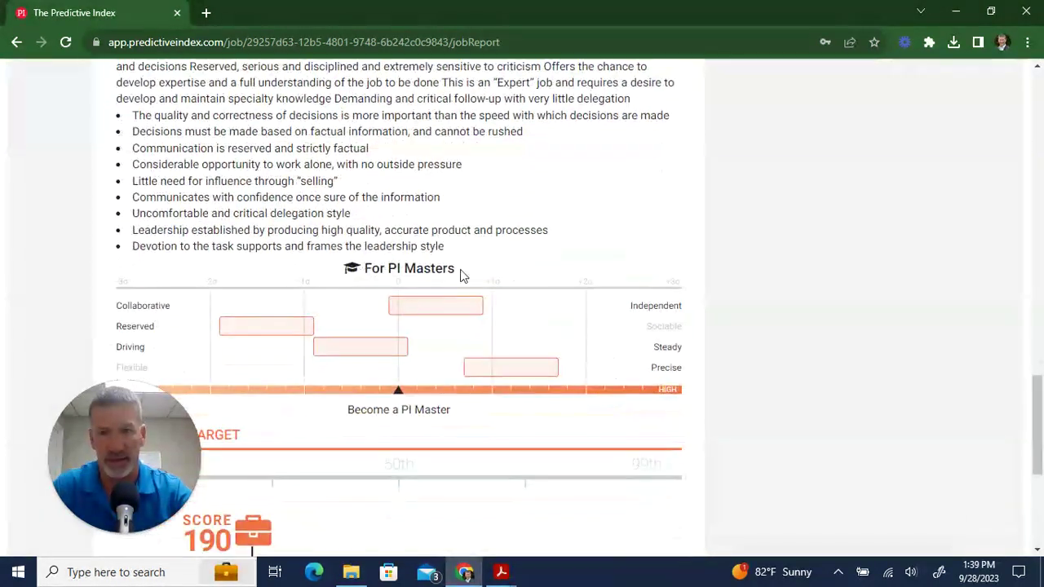
{"action": "scroll", "coordinate": [561, 386], "scroll_direction": "down", "scroll_amount": 3}
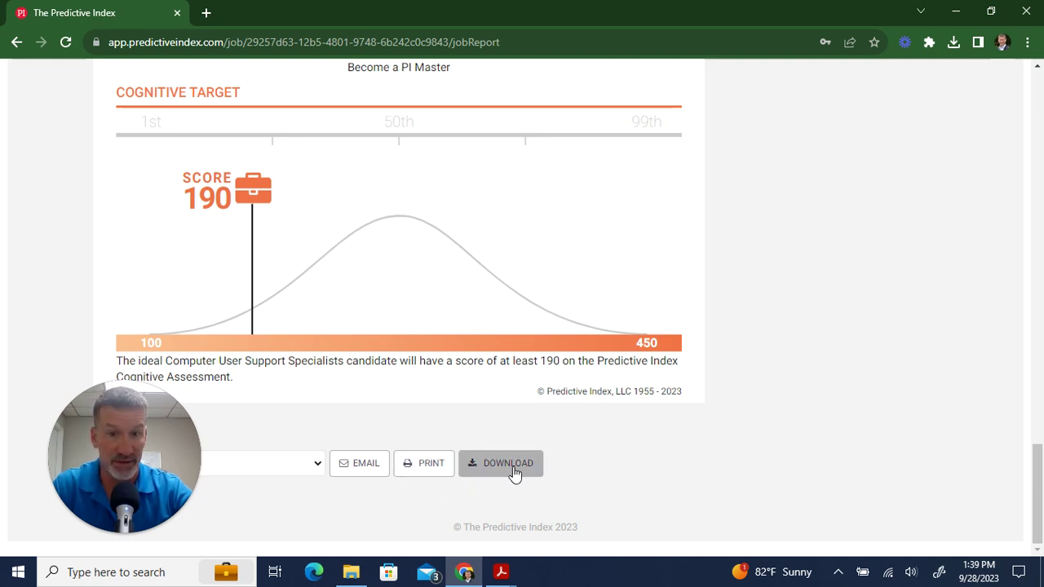
{"action": "scroll", "coordinate": [669, 432], "scroll_direction": "up", "scroll_amount": 5}
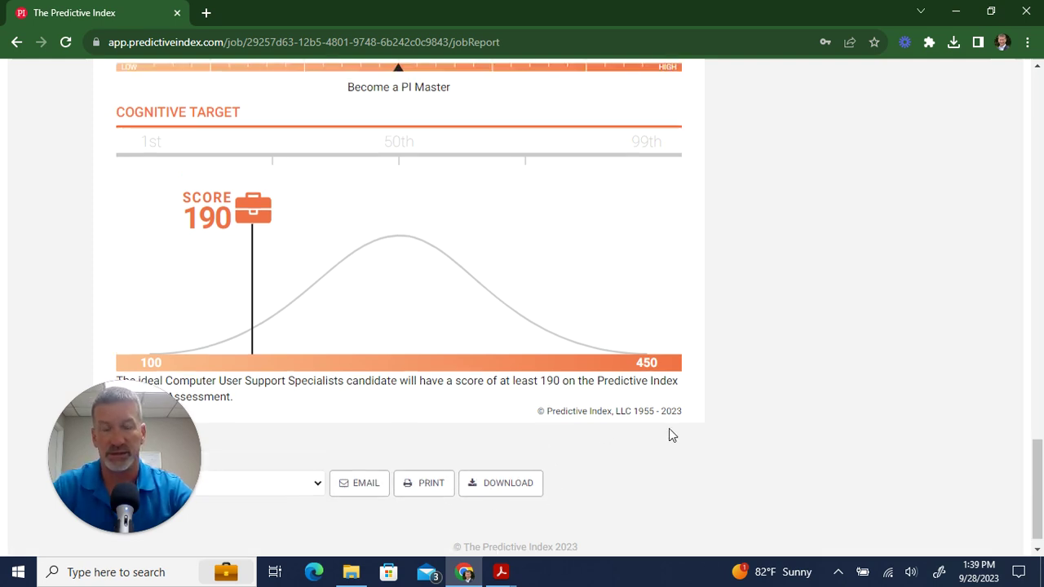
Copy the Computer User Support Specialists job's link for inviting candidates to apply
{"action": "scroll", "coordinate": [669, 434], "scroll_direction": "up", "scroll_amount": 10}
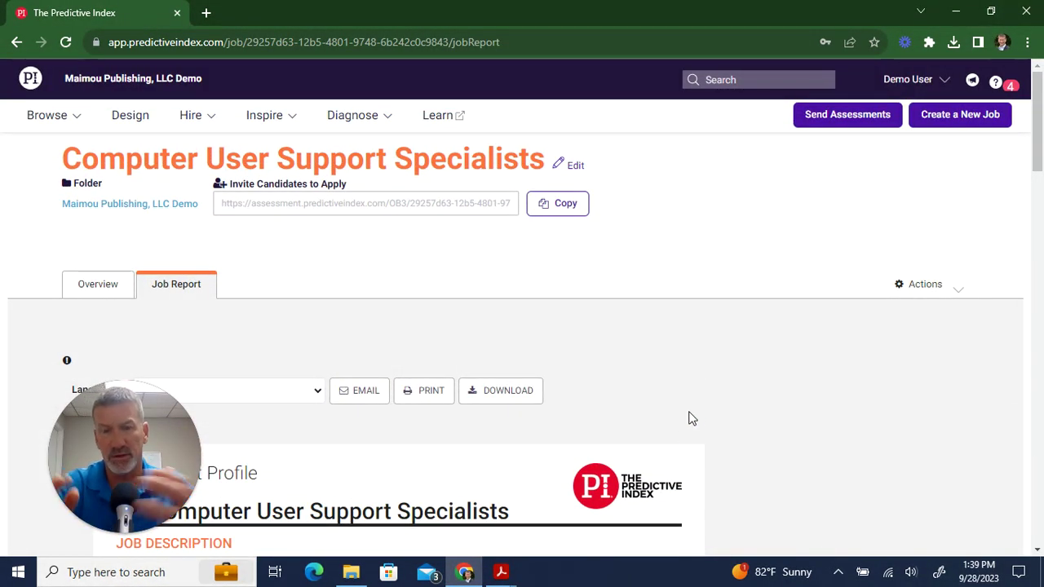
{"action": "scroll", "coordinate": [692, 418], "scroll_direction": "down", "scroll_amount": 4}
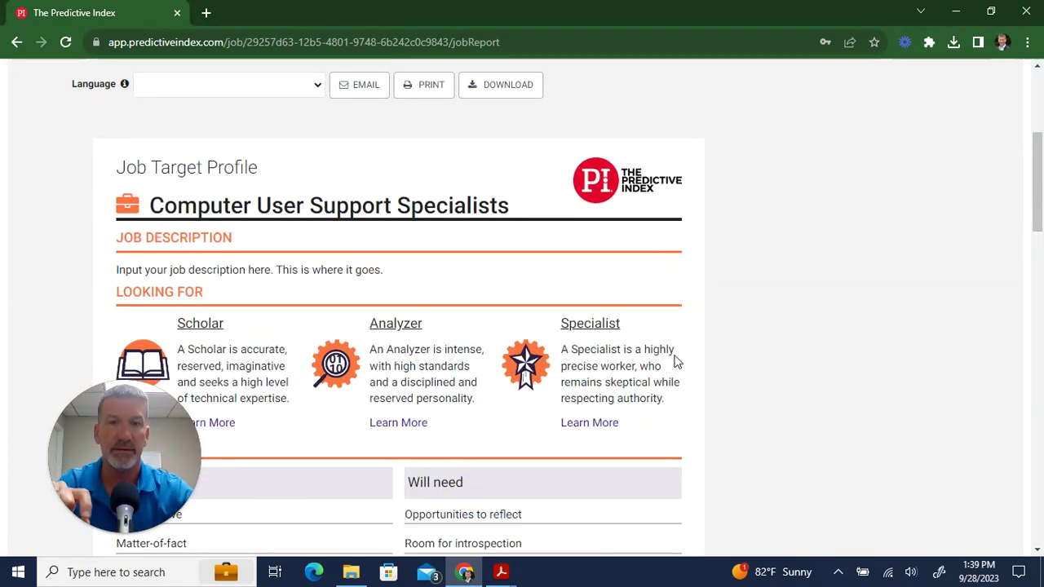
{"action": "scroll", "coordinate": [675, 361], "scroll_direction": "up", "scroll_amount": 4}
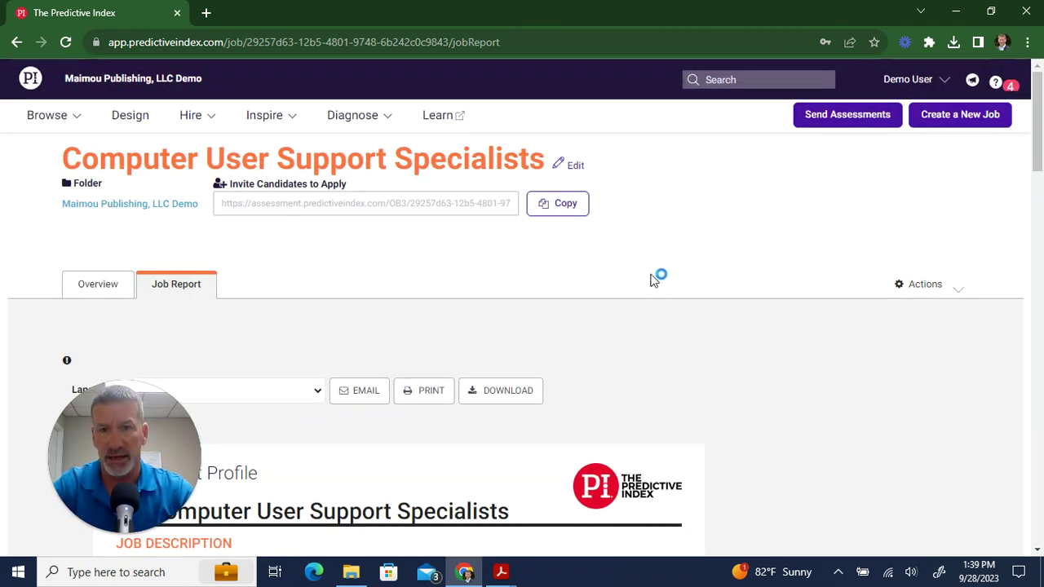
{"action": "left_click", "coordinate": [560, 206]}
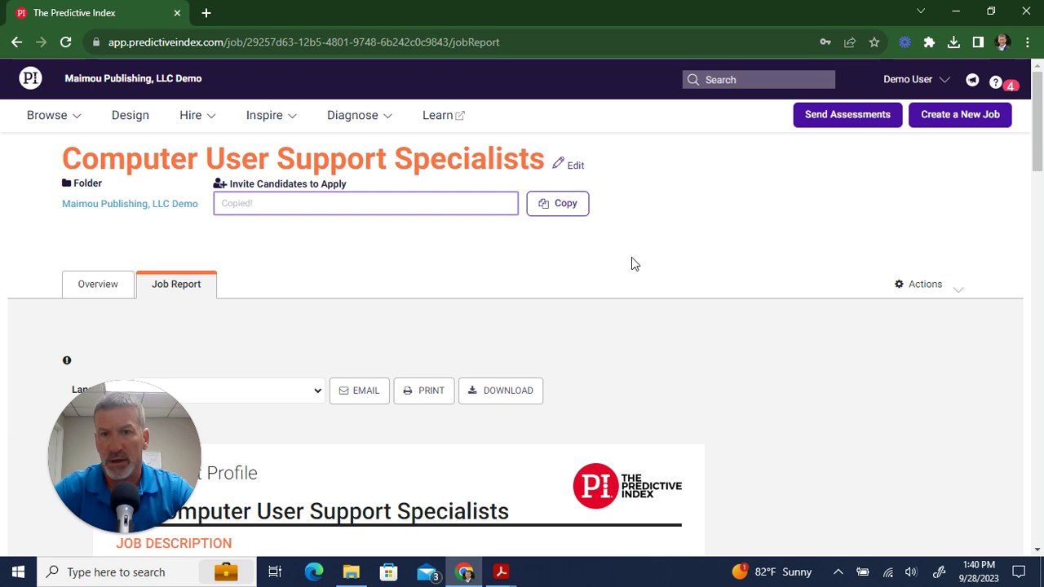
Go to the dashboard and open the full list of jobs from the recent job activity
{"action": "mouse_move", "coordinate": [211, 141]}
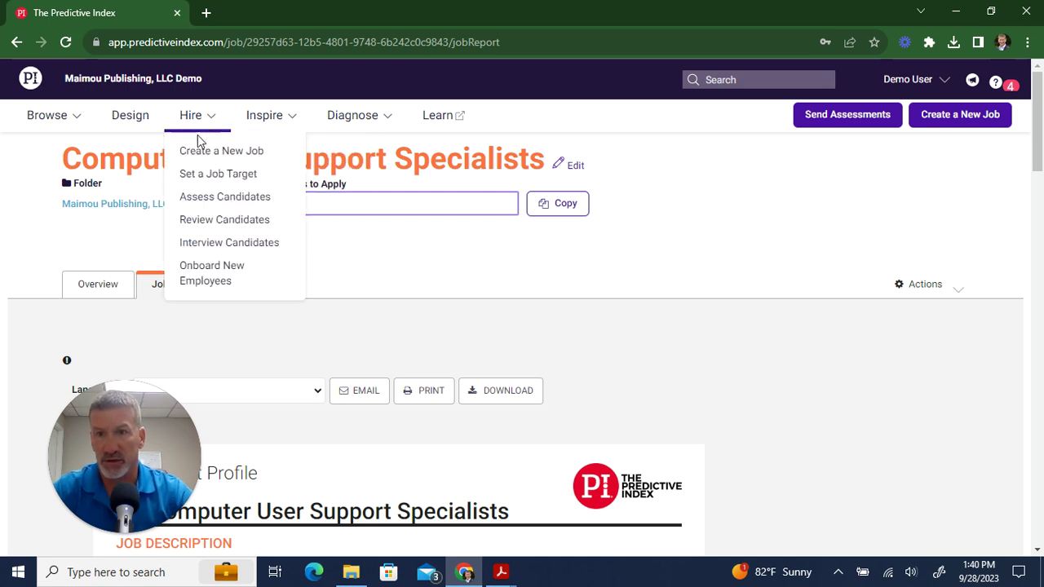
{"action": "mouse_move", "coordinate": [54, 117]}
{"action": "mouse_move", "coordinate": [204, 121]}
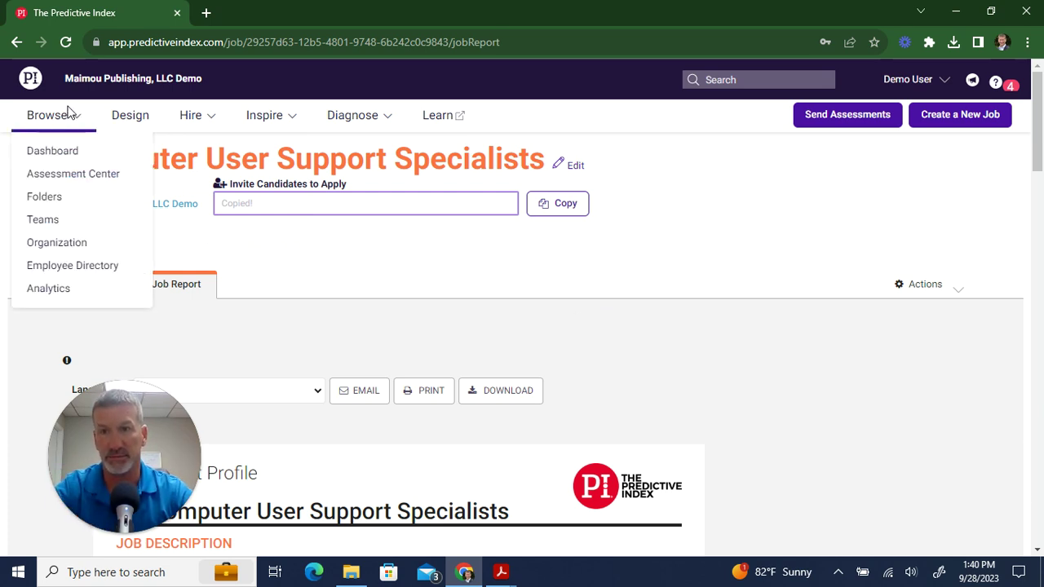
{"action": "left_click", "coordinate": [66, 151]}
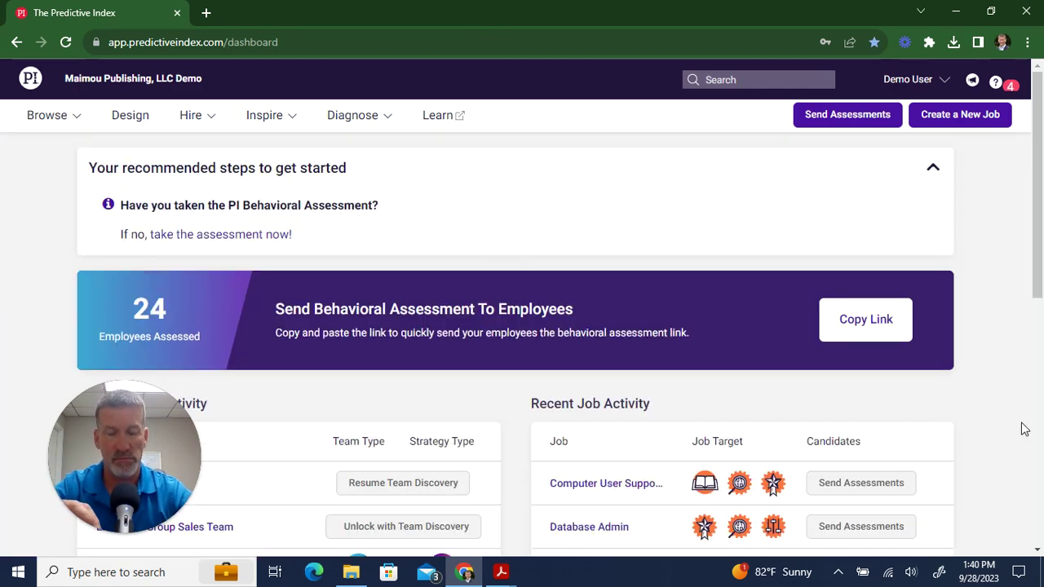
{"action": "scroll", "coordinate": [1021, 429], "scroll_direction": "down", "scroll_amount": 3}
{"action": "scroll", "coordinate": [1019, 424], "scroll_direction": "down", "scroll_amount": 1}
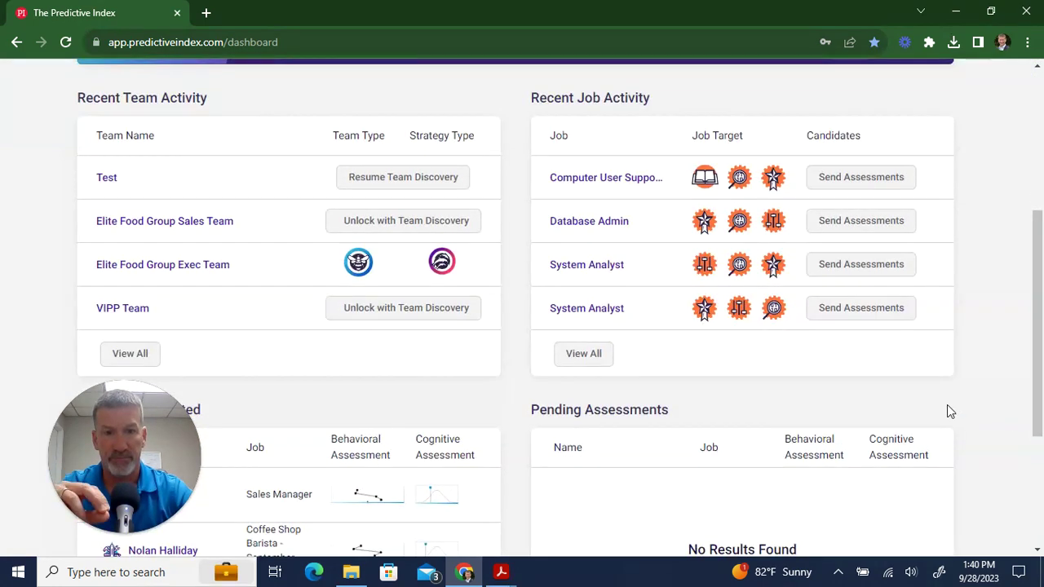
{"action": "left_click", "coordinate": [584, 354]}
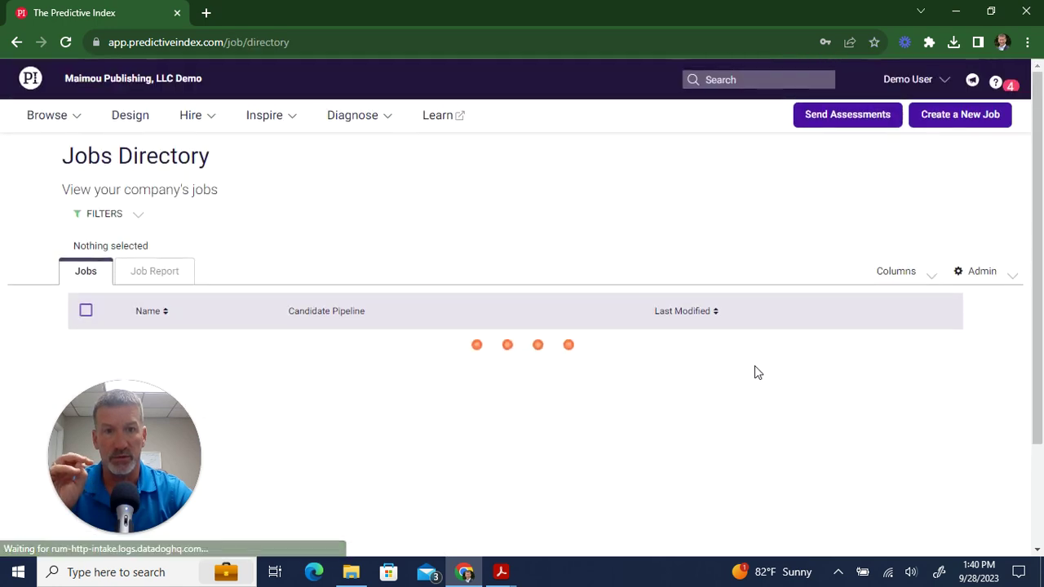
Open the Client Success Manager job from the Jobs Directory
{"action": "scroll", "coordinate": [918, 416], "scroll_direction": "down", "scroll_amount": 1}
{"action": "scroll", "coordinate": [921, 421], "scroll_direction": "down", "scroll_amount": 3}
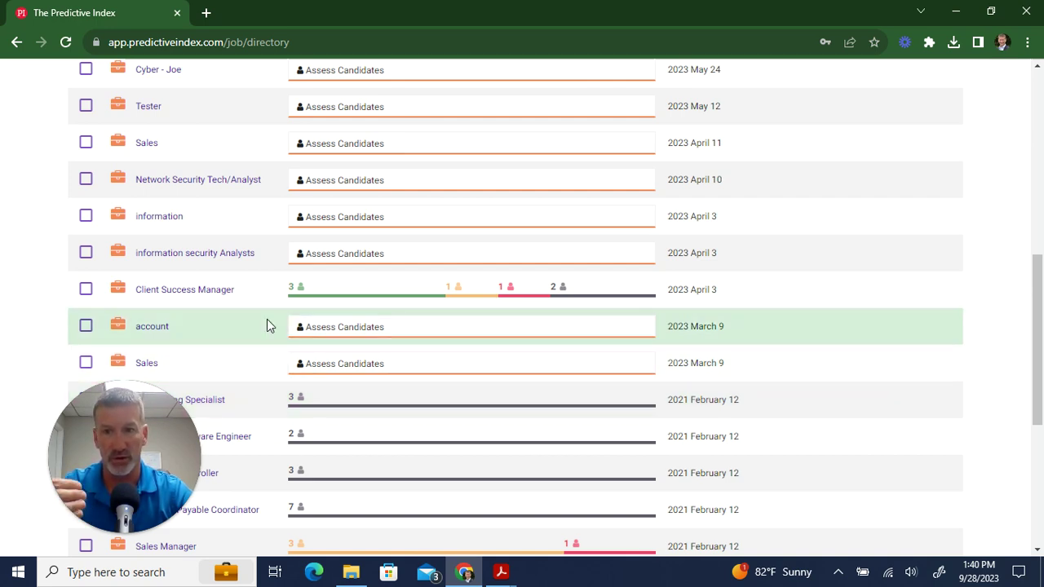
{"action": "left_click", "coordinate": [184, 295]}
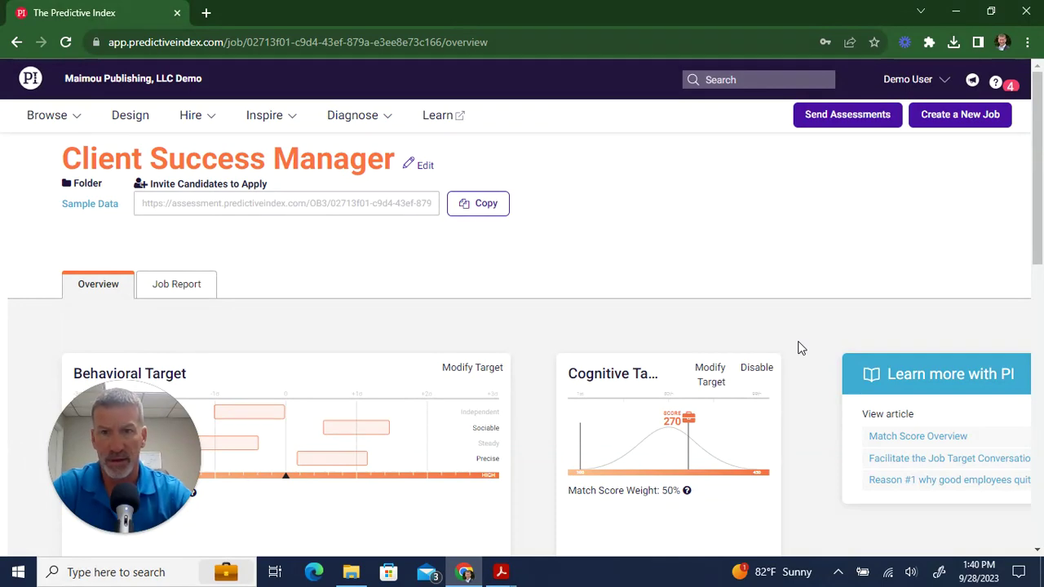
Sort the Client Success Manager job's candidates by overall match score, highest first
{"action": "scroll", "coordinate": [800, 348], "scroll_direction": "down", "scroll_amount": 6}
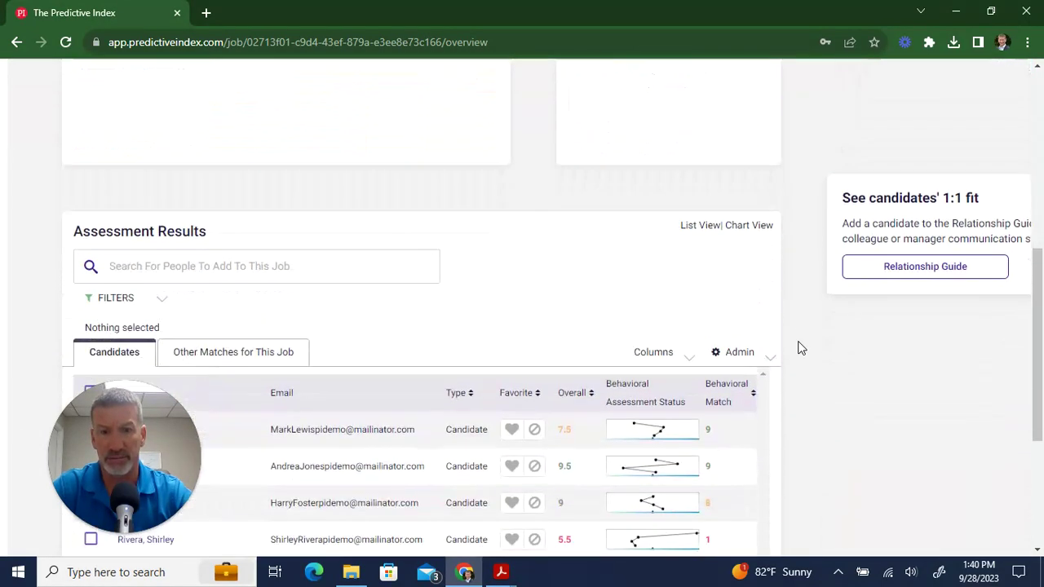
{"action": "scroll", "coordinate": [799, 349], "scroll_direction": "down", "scroll_amount": 3}
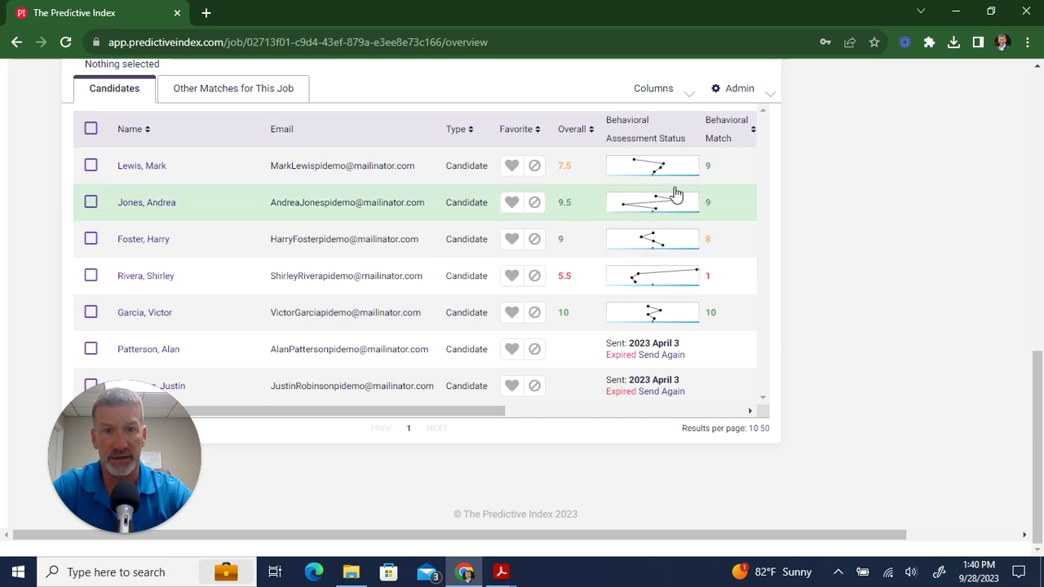
{"action": "left_click", "coordinate": [593, 131]}
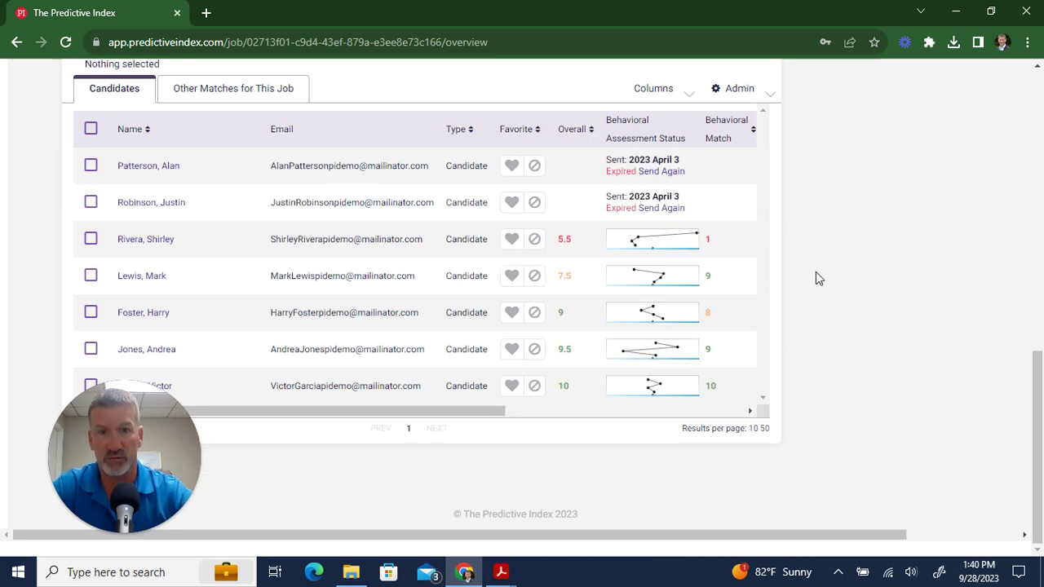
{"action": "left_click", "coordinate": [586, 132]}
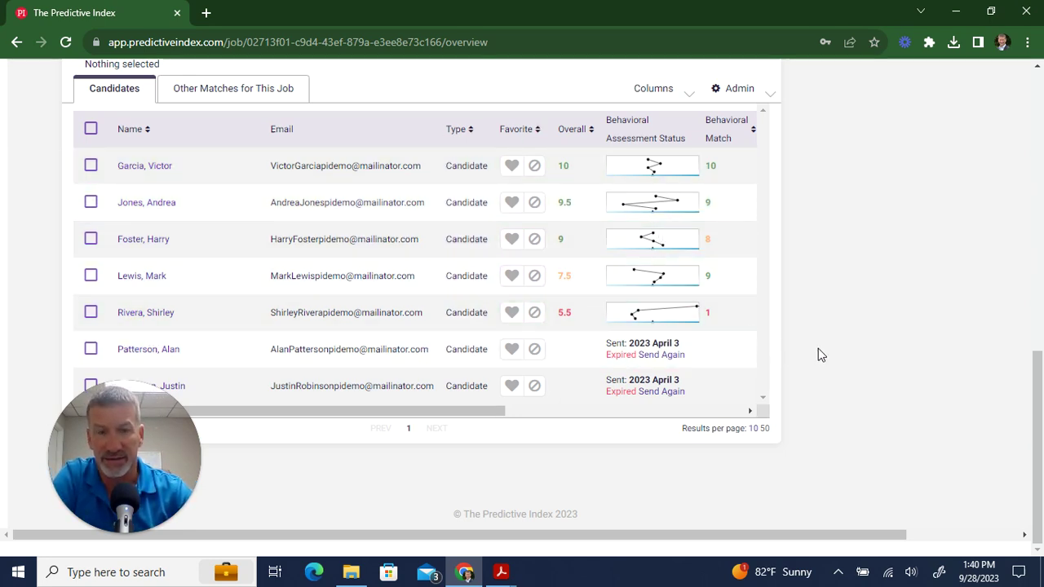
Compare the candidates' behavioral match, reference profile and cognitive match across the assessment results table
{"action": "left_click", "coordinate": [751, 411]}
{"action": "left_click_drag", "start_coordinate": [751, 411], "coordinate": [496, 410]}
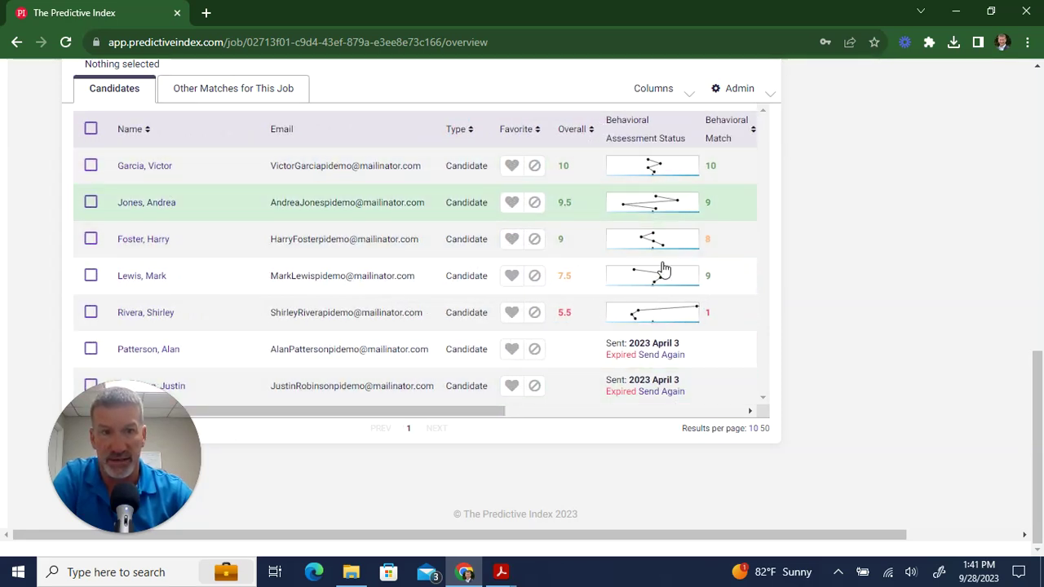
{"action": "left_click_drag", "start_coordinate": [502, 412], "coordinate": [457, 392]}
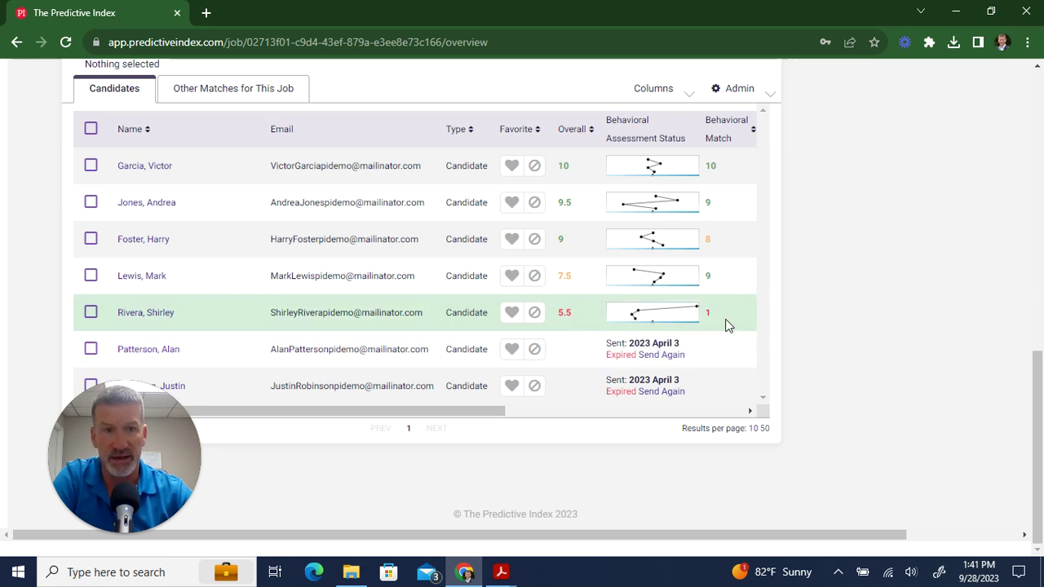
{"action": "left_click_drag", "start_coordinate": [473, 415], "coordinate": [651, 379]}
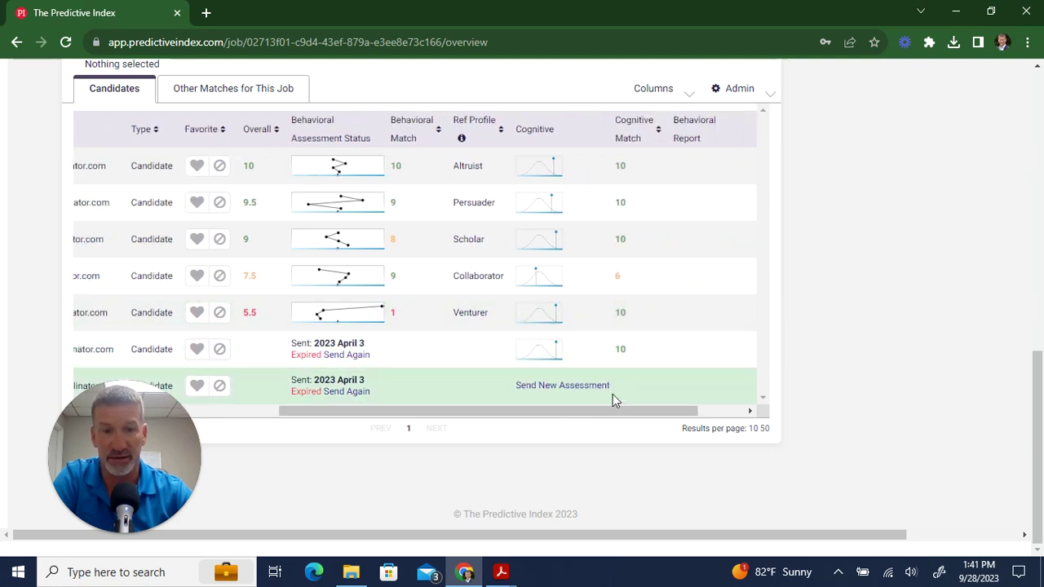
{"action": "left_click_drag", "start_coordinate": [629, 416], "coordinate": [410, 388]}
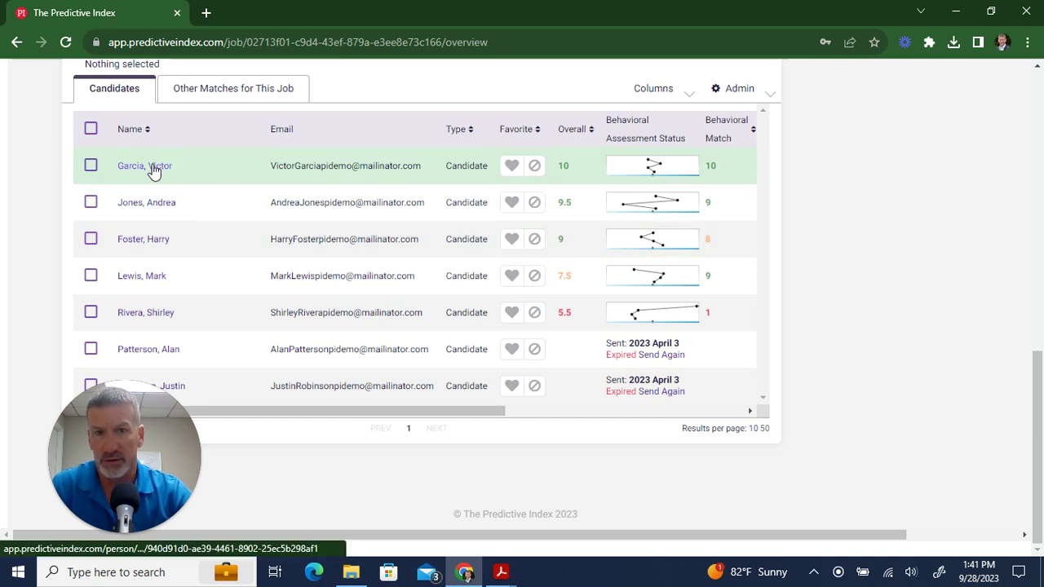
Open the top-ranked candidate's profile and review the behavioral pattern in its overview
{"action": "scroll", "coordinate": [423, 326], "scroll_direction": "up", "scroll_amount": 1}
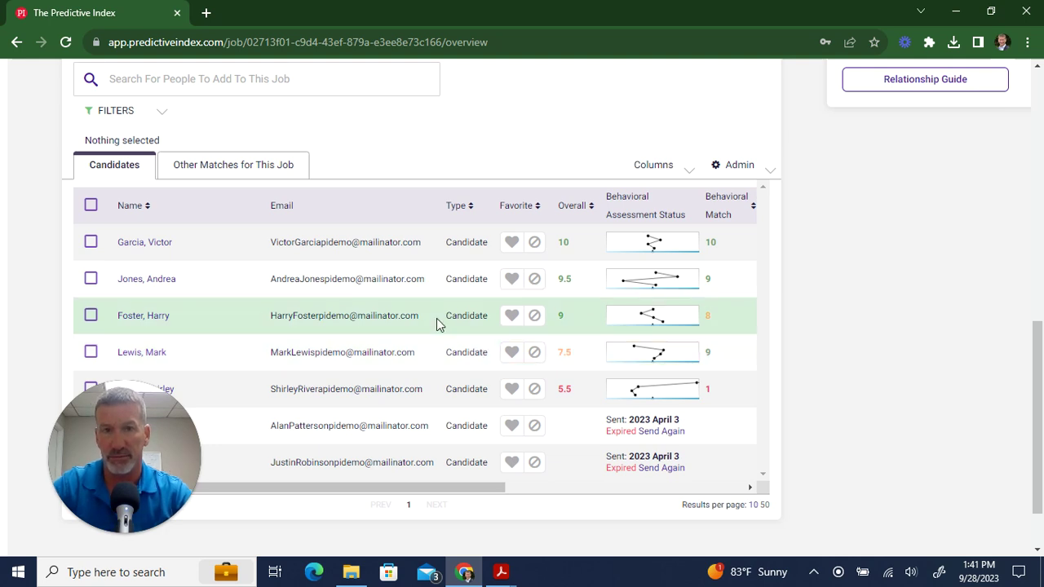
{"action": "left_click", "coordinate": [160, 245]}
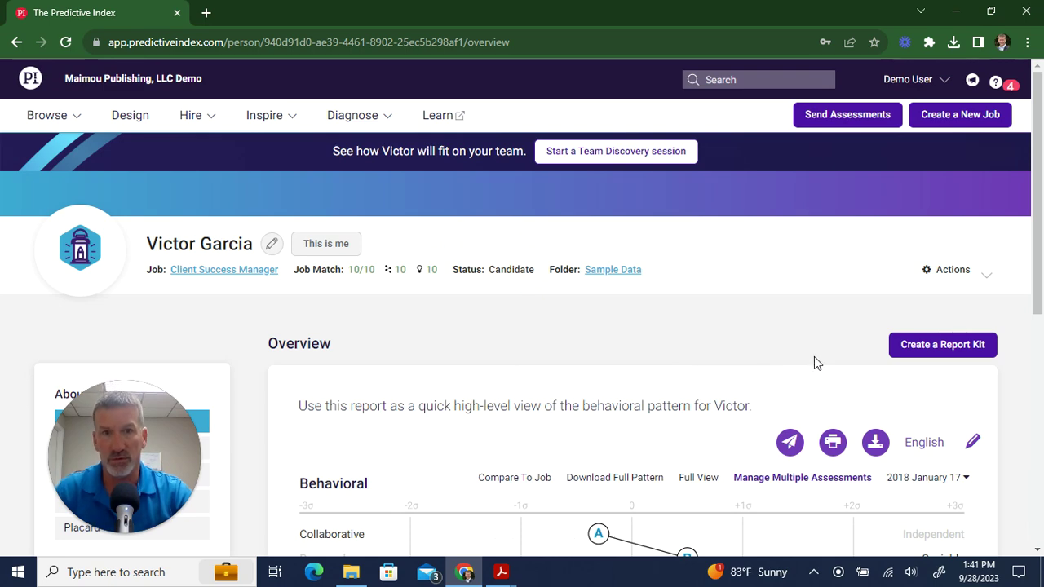
{"action": "scroll", "coordinate": [814, 359], "scroll_direction": "down", "scroll_amount": 1}
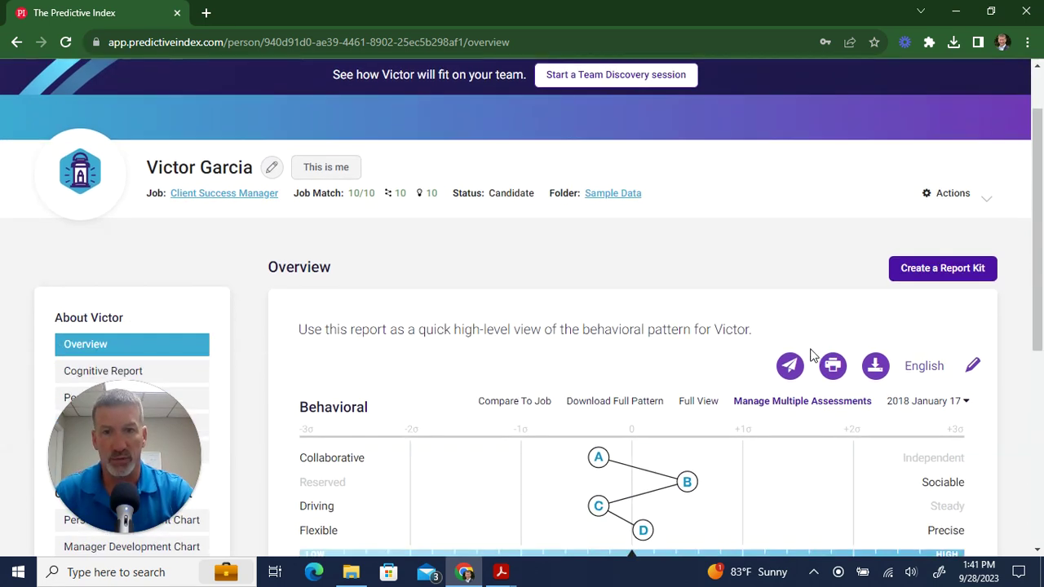
{"action": "scroll", "coordinate": [804, 357], "scroll_direction": "down", "scroll_amount": 4}
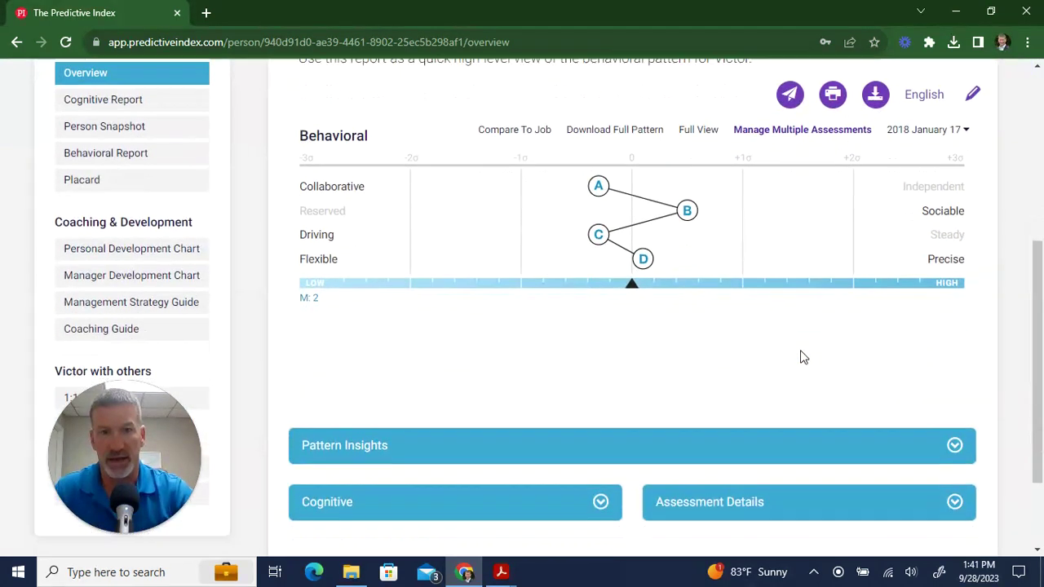
{"action": "scroll", "coordinate": [800, 356], "scroll_direction": "down", "scroll_amount": 1}
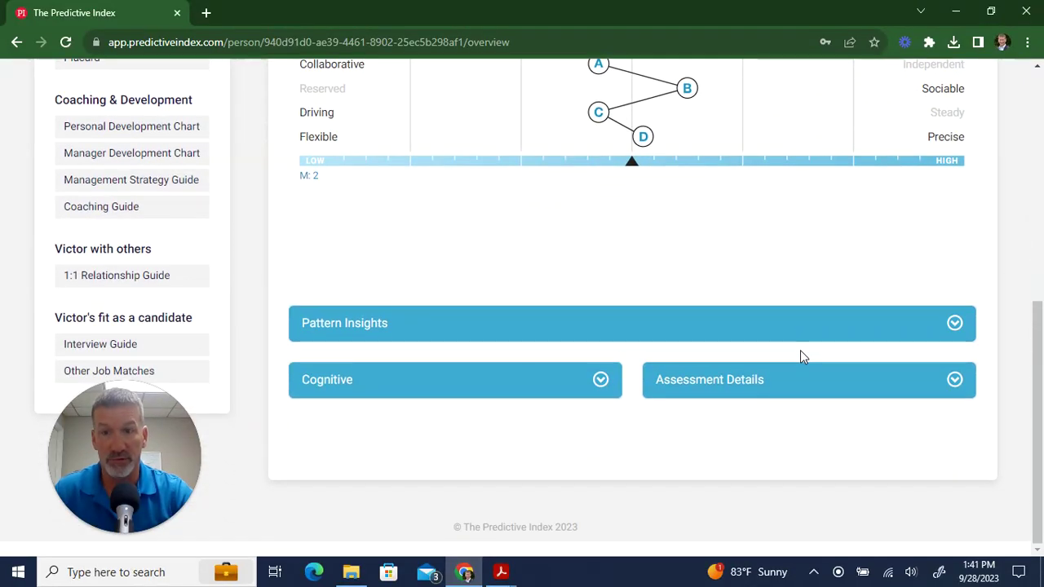
Open the candidate's Interview Guide and look through its behavioral comparison and interview questions
{"action": "left_click", "coordinate": [100, 345]}
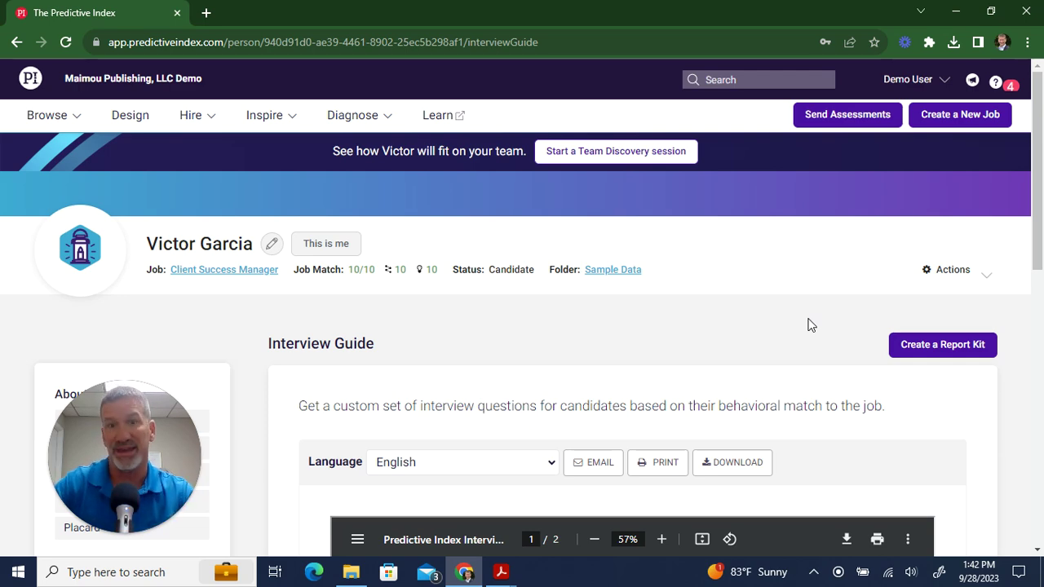
{"action": "scroll", "coordinate": [852, 305], "scroll_direction": "down", "scroll_amount": 4}
{"action": "scroll", "coordinate": [966, 334], "scroll_direction": "down", "scroll_amount": 2}
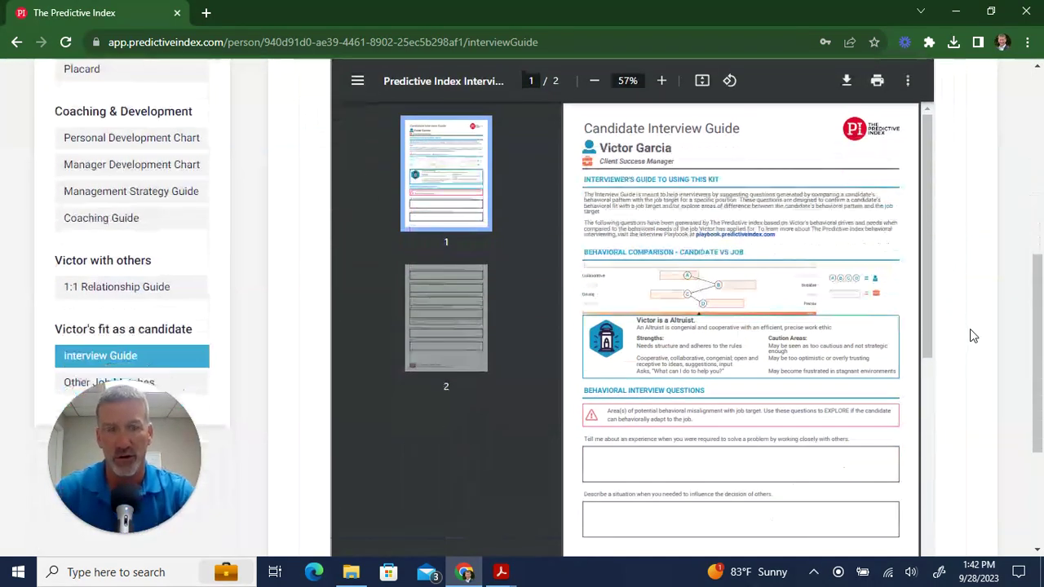
{"action": "scroll", "coordinate": [969, 330], "scroll_direction": "down", "scroll_amount": 1}
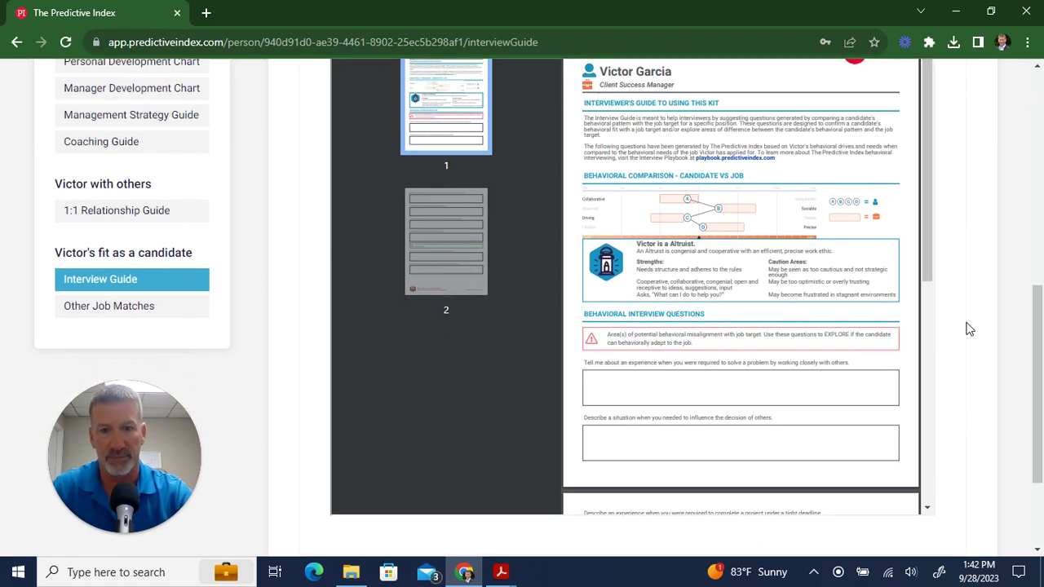
{"action": "scroll", "coordinate": [820, 363], "scroll_direction": "up", "scroll_amount": 1}
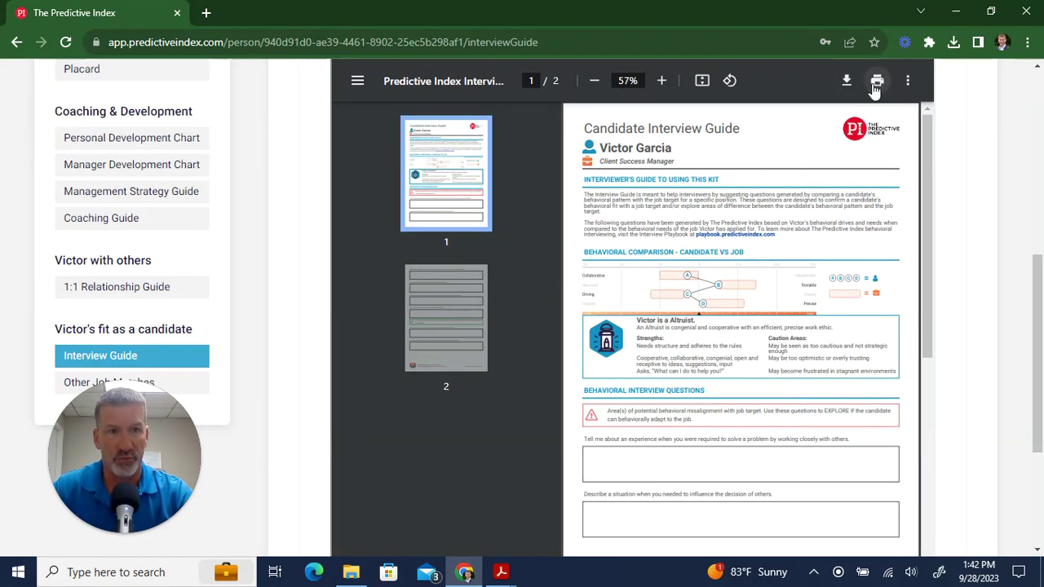
Switch to Adobe Acrobat and show the candidate's saved interview guide PDF
{"action": "mouse_move", "coordinate": [506, 576]}
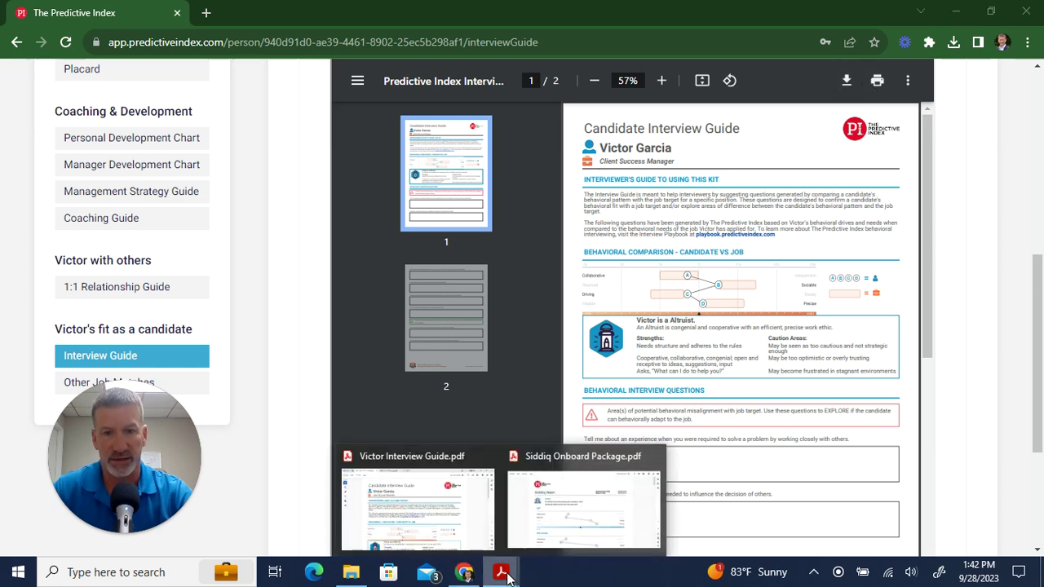
{"action": "left_click", "coordinate": [455, 541]}
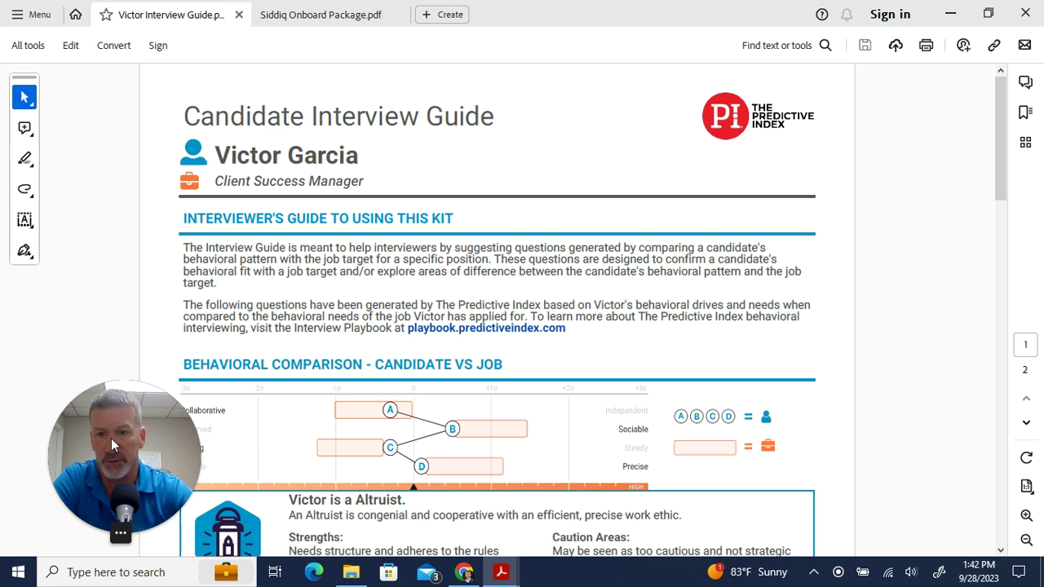
{"action": "left_click_drag", "start_coordinate": [113, 441], "coordinate": [82, 440]}
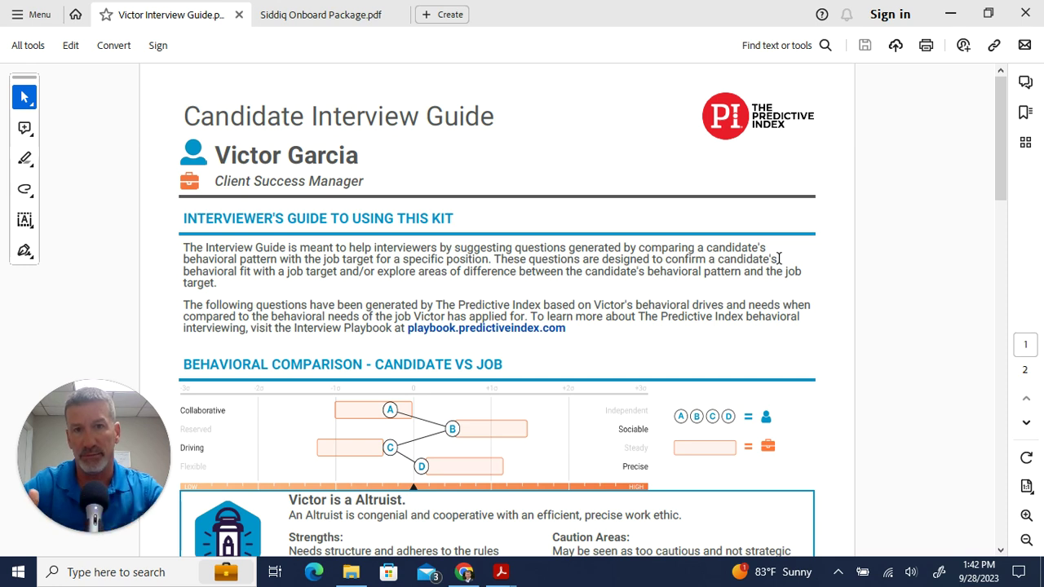
Read through the interview guide PDF, covering the behavioral comparison, strengths, caution areas, and the EXPLORE and CONFIRM questions
{"action": "scroll", "coordinate": [907, 296], "scroll_direction": "down", "scroll_amount": 1}
{"action": "scroll", "coordinate": [905, 295], "scroll_direction": "down", "scroll_amount": 2}
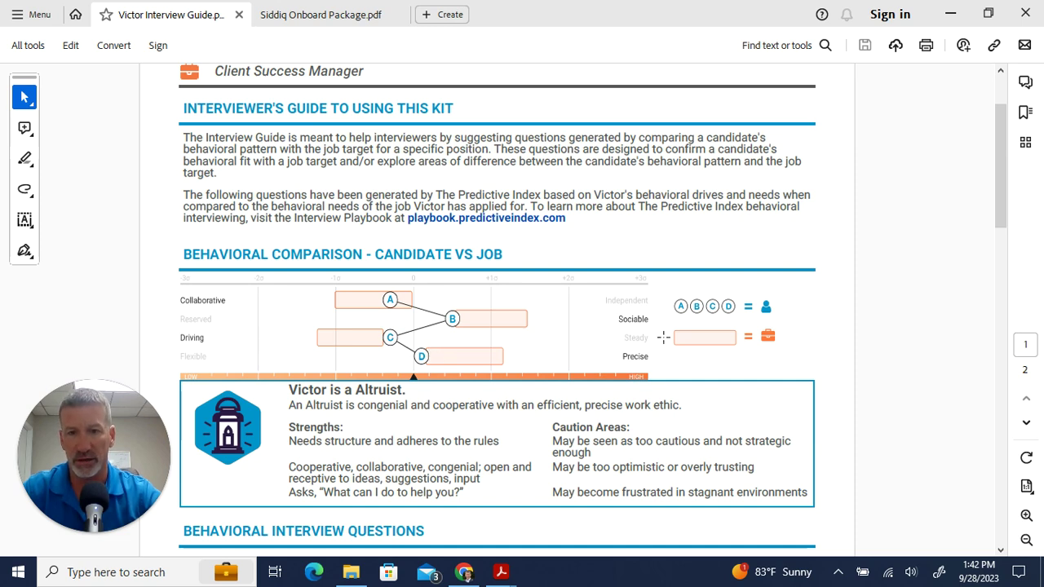
{"action": "scroll", "coordinate": [772, 324], "scroll_direction": "down", "scroll_amount": 9}
{"action": "scroll", "coordinate": [868, 324], "scroll_direction": "down", "scroll_amount": 1}
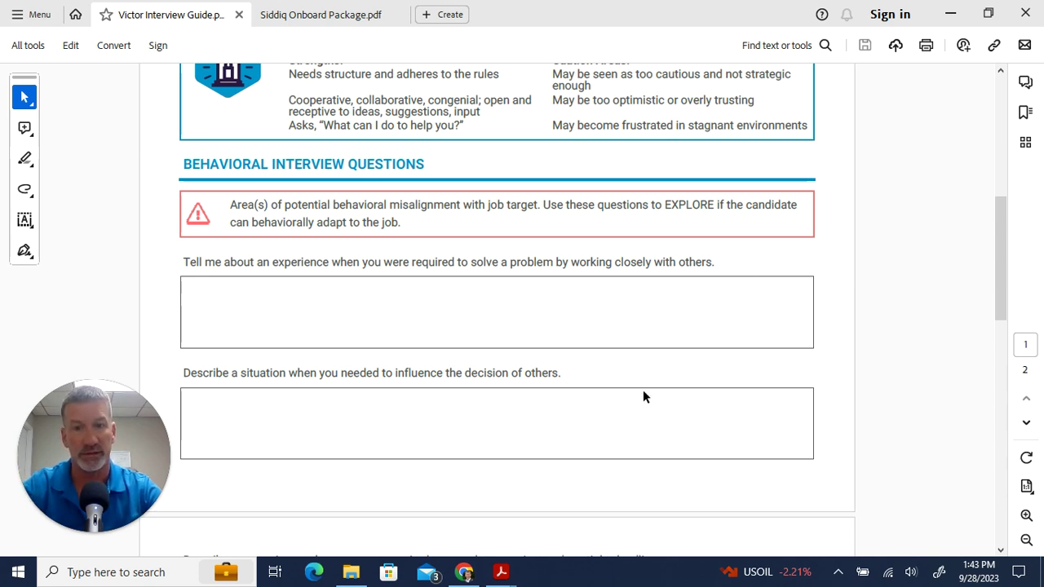
{"action": "scroll", "coordinate": [637, 390], "scroll_direction": "down", "scroll_amount": 10}
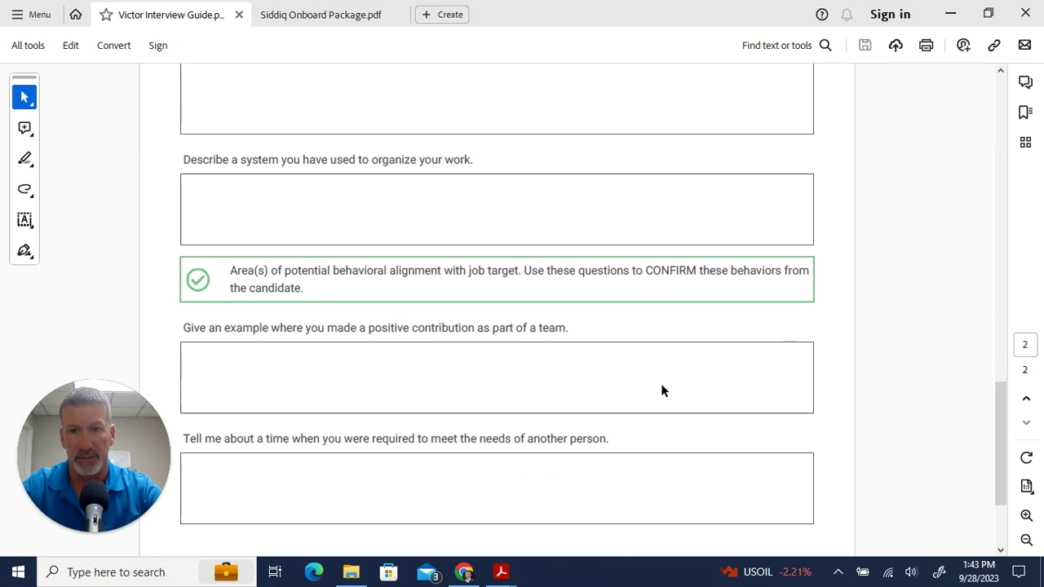
{"action": "scroll", "coordinate": [661, 389], "scroll_direction": "down", "scroll_amount": 4}
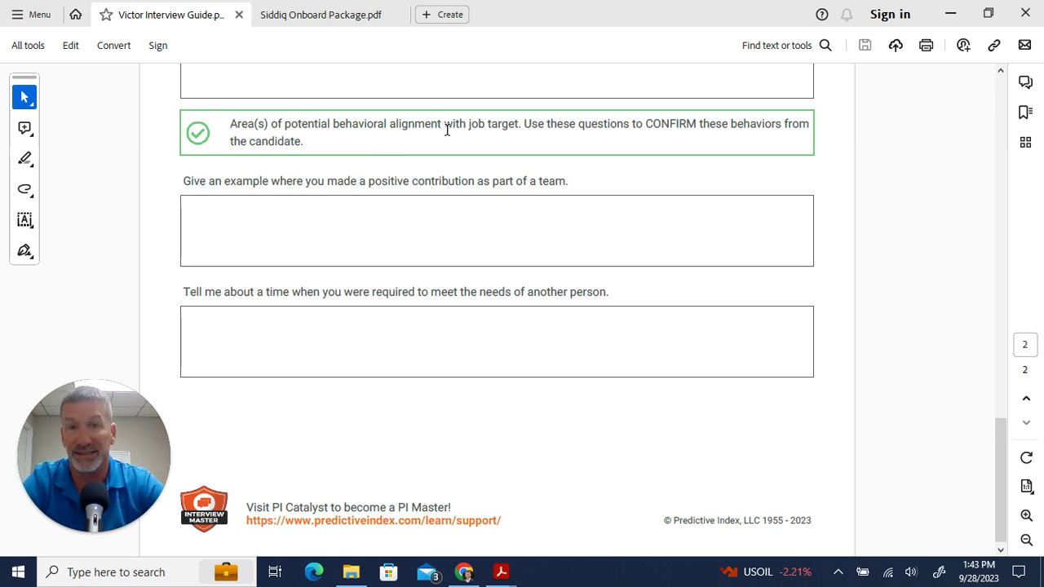
{"action": "scroll", "coordinate": [686, 277], "scroll_direction": "down", "scroll_amount": 1}
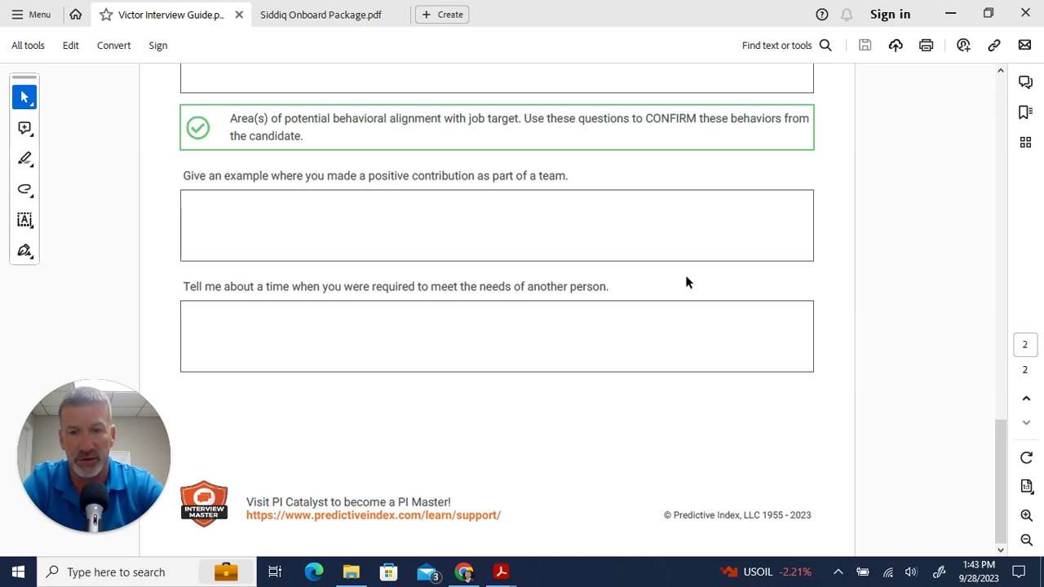
{"action": "scroll", "coordinate": [686, 285], "scroll_direction": "up", "scroll_amount": 15}
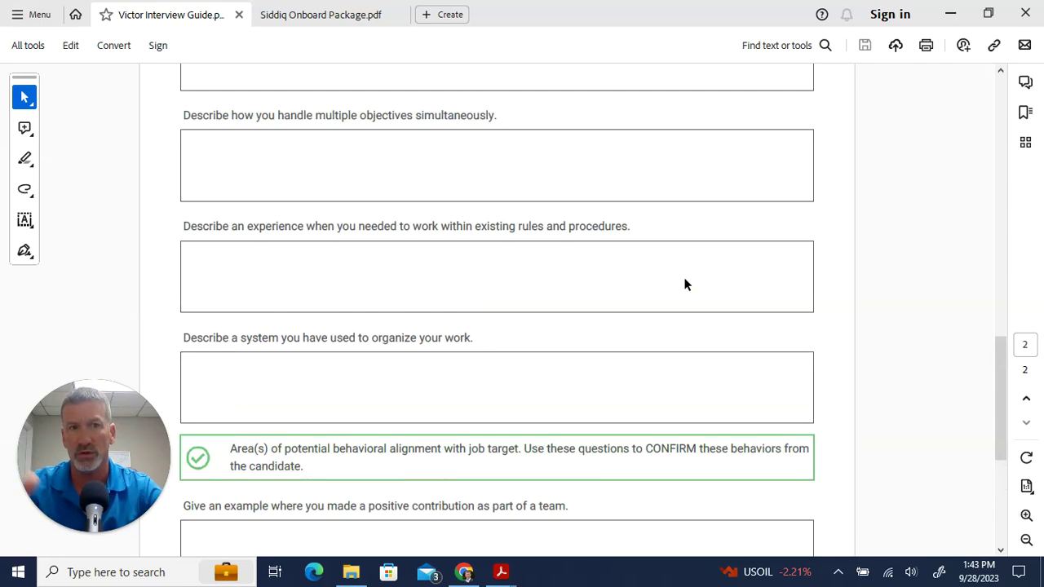
{"action": "scroll", "coordinate": [680, 280], "scroll_direction": "up", "scroll_amount": 9}
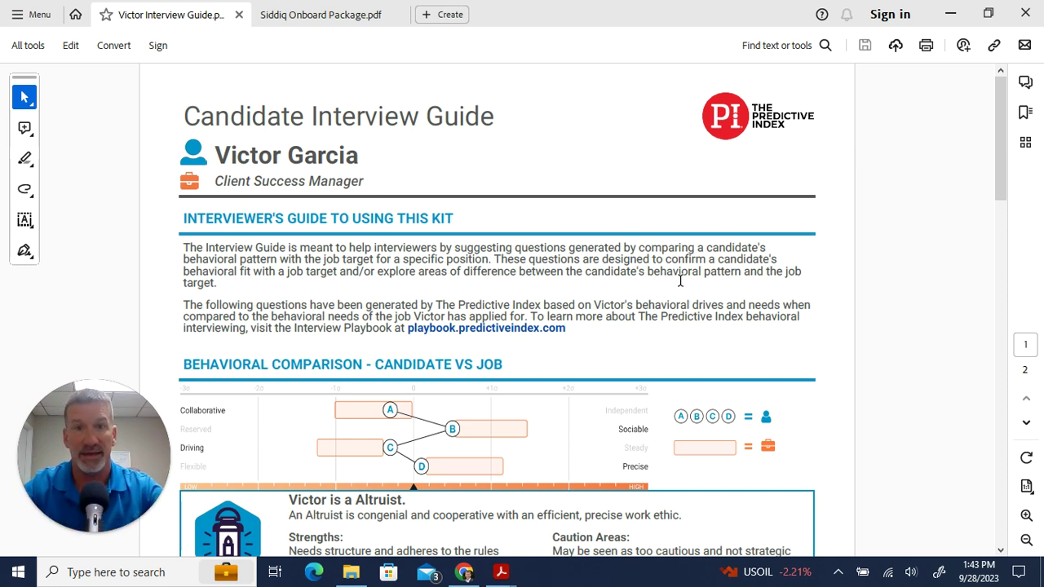
Switch back to The Predictive Index in Chrome and open the Onboard New Employees page
{"action": "left_click", "coordinate": [951, 14]}
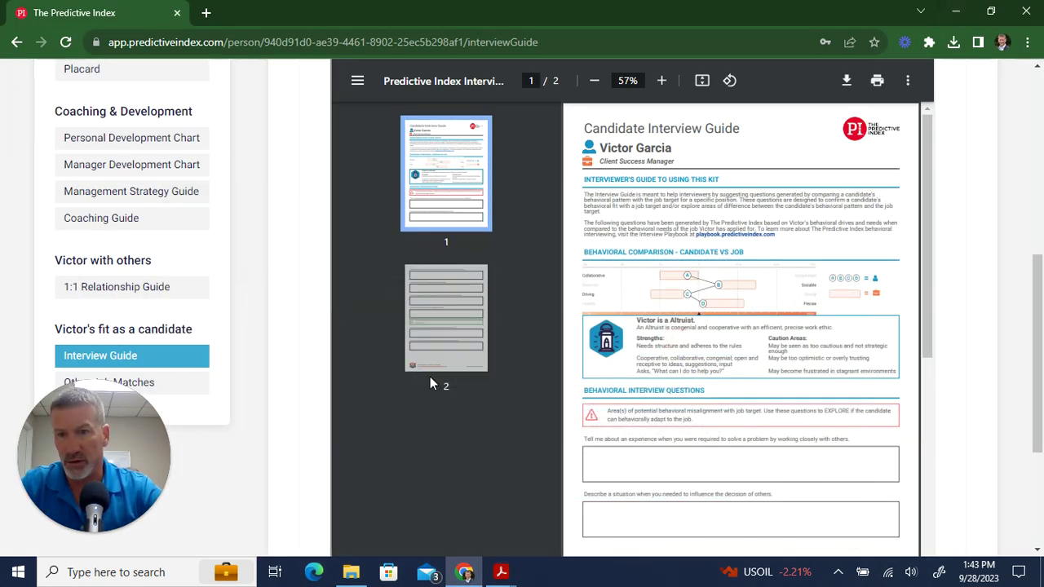
{"action": "scroll", "coordinate": [625, 427], "scroll_direction": "down", "scroll_amount": 3}
{"action": "scroll", "coordinate": [906, 397], "scroll_direction": "up", "scroll_amount": 3}
{"action": "scroll", "coordinate": [1020, 307], "scroll_direction": "up", "scroll_amount": 6}
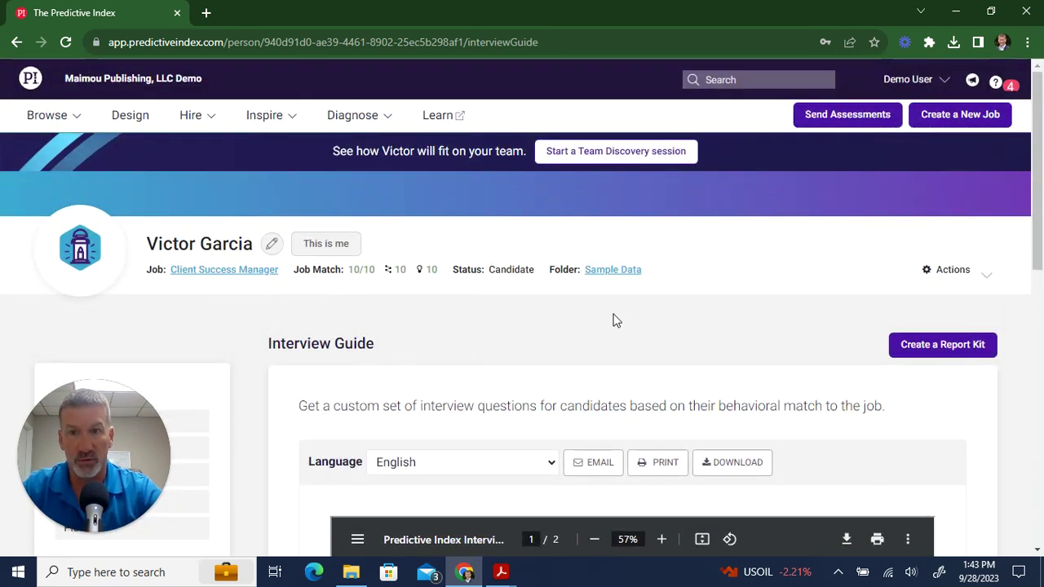
{"action": "left_click", "coordinate": [197, 123]}
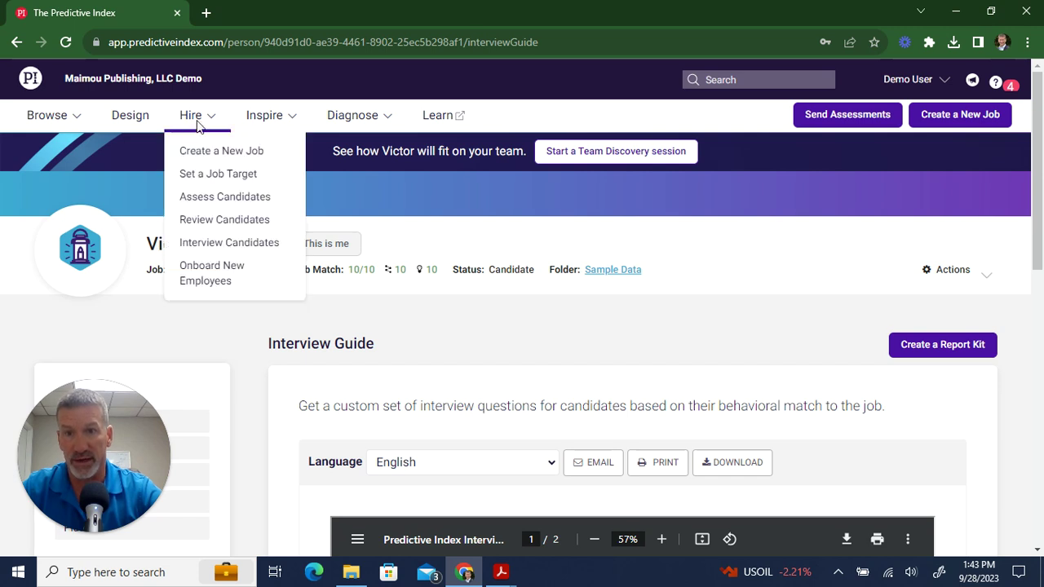
{"action": "left_click", "coordinate": [217, 281]}
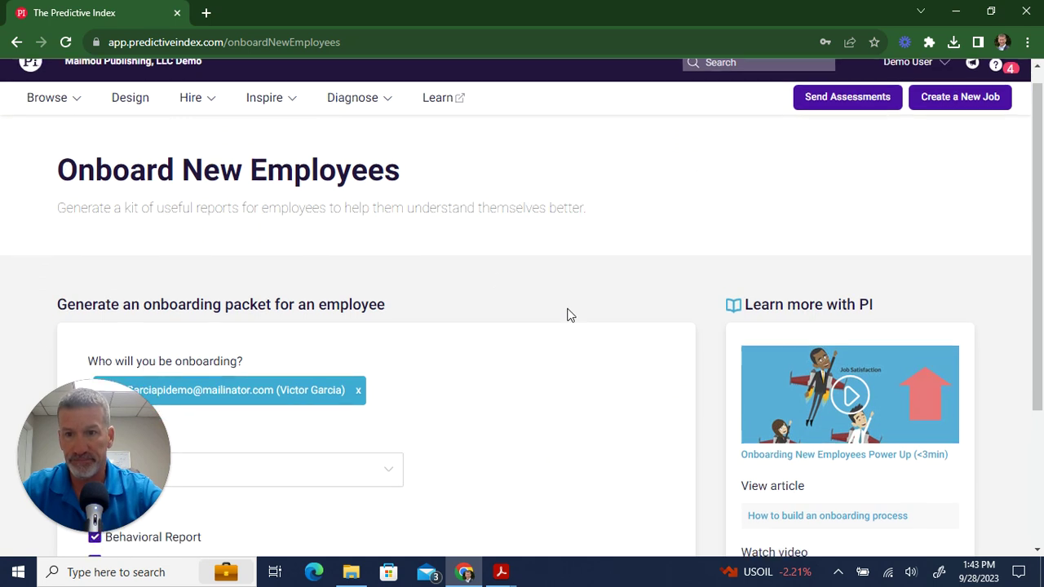
Replace the preselected candidate with a different employee, searched by first name, as the person being onboarded
{"action": "scroll", "coordinate": [570, 316], "scroll_direction": "down", "scroll_amount": 2}
{"action": "scroll", "coordinate": [570, 316], "scroll_direction": "down", "scroll_amount": 1}
{"action": "left_click", "coordinate": [360, 188]}
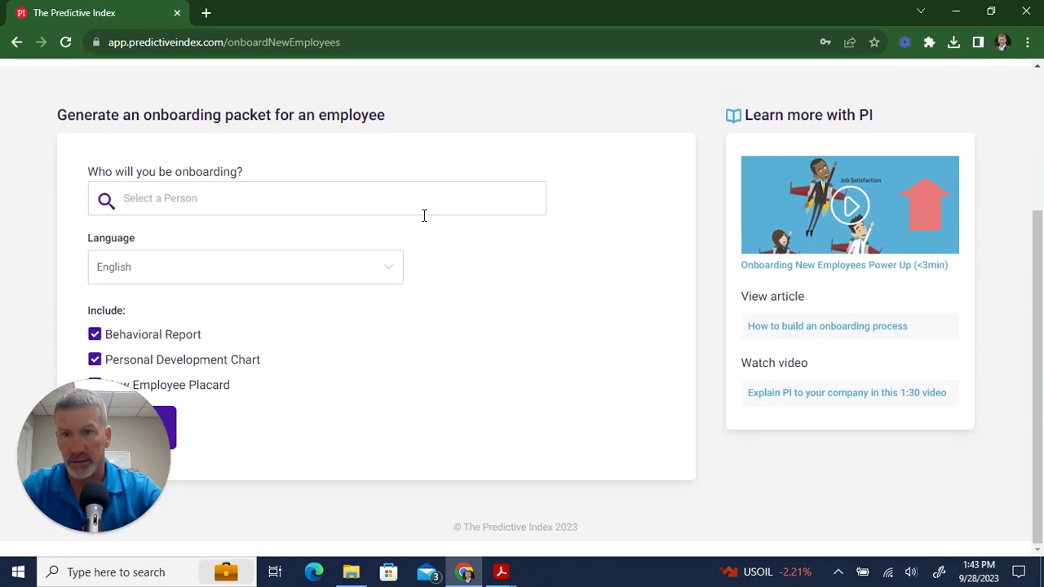
{"action": "left_click", "coordinate": [333, 203]}
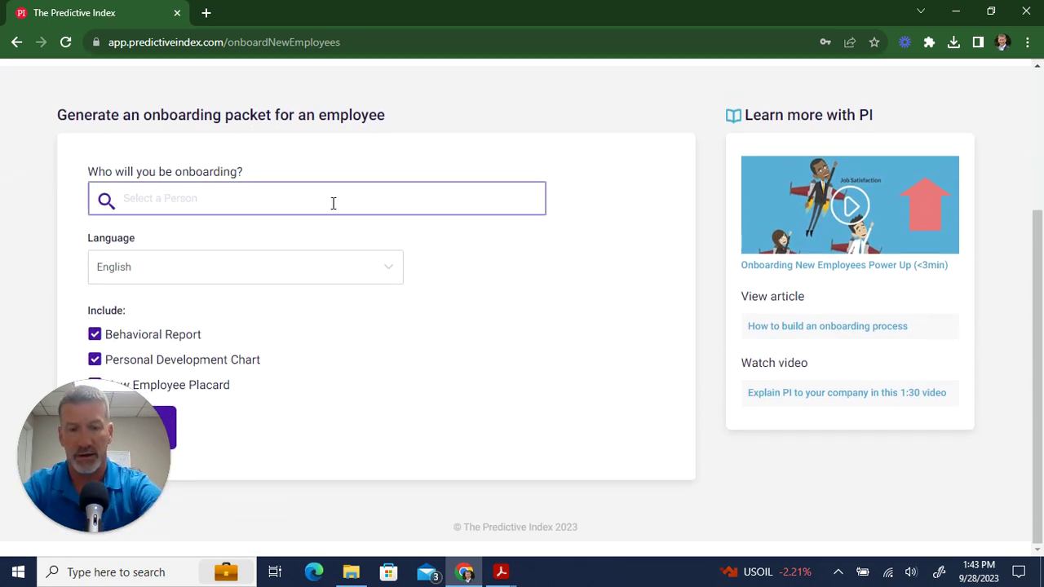
{"action": "type", "text": "siddi"}
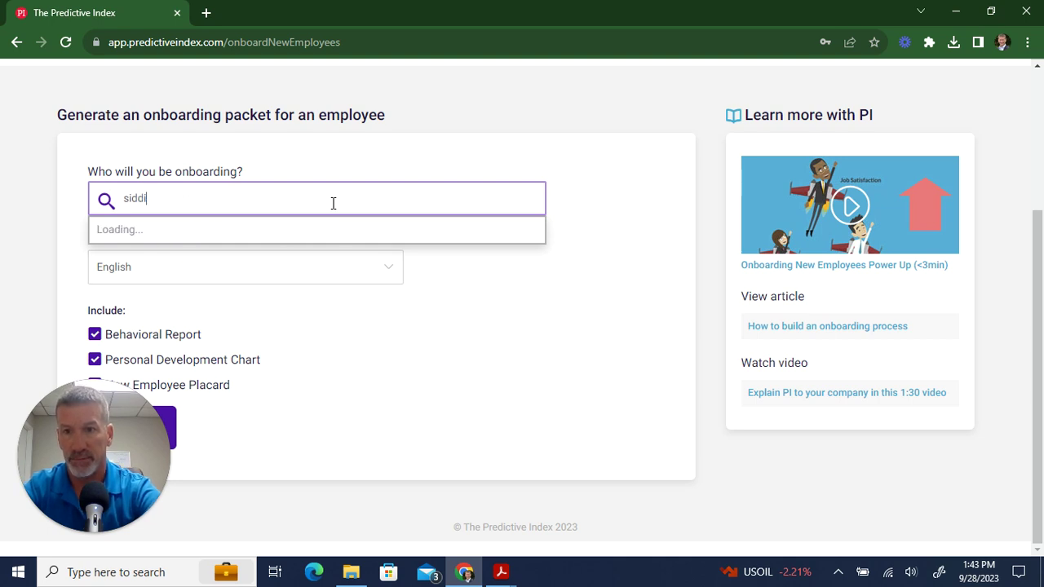
{"action": "type", "text": "q"}
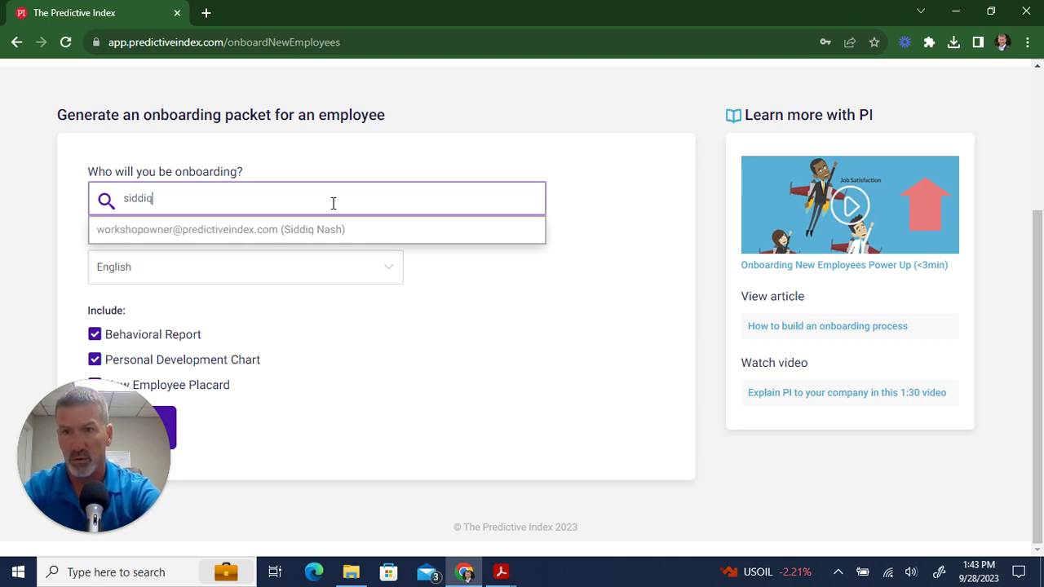
{"action": "key", "text": "BackSpace"}
{"action": "key", "text": "BackSpace"}
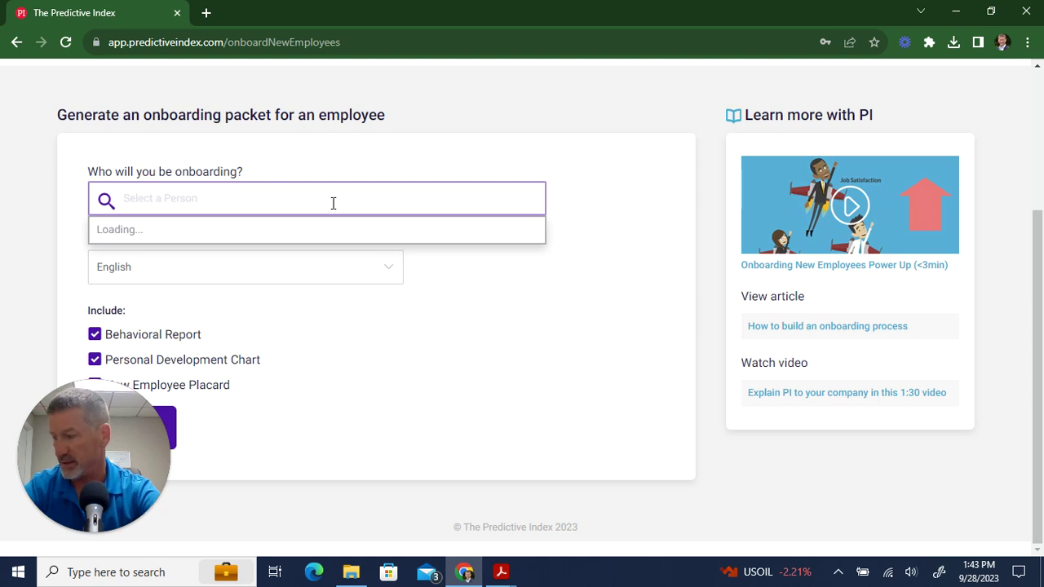
{"action": "type", "text": "si"}
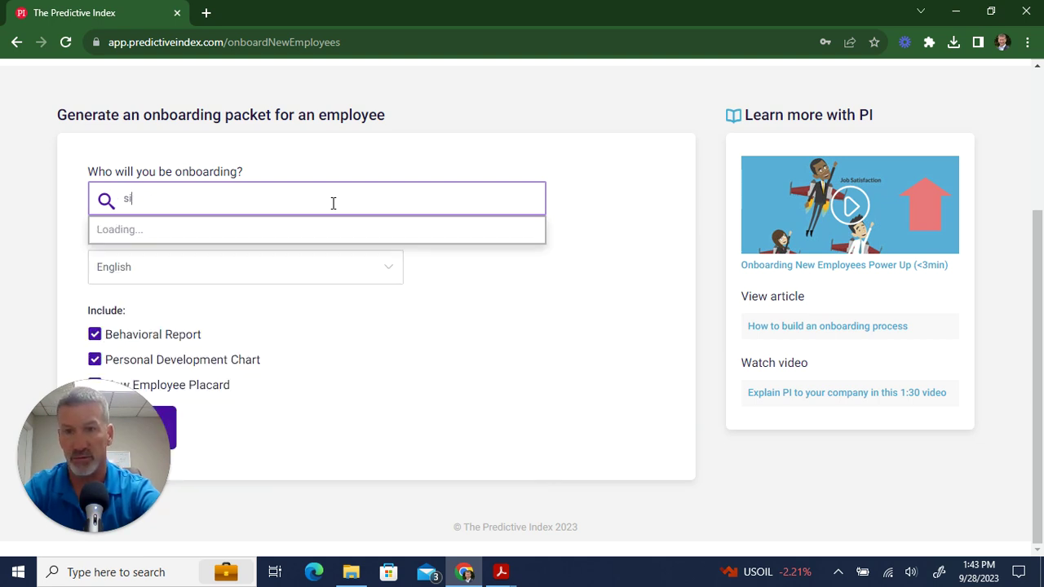
{"action": "type", "text": "dd"}
{"action": "type", "text": "iq"}
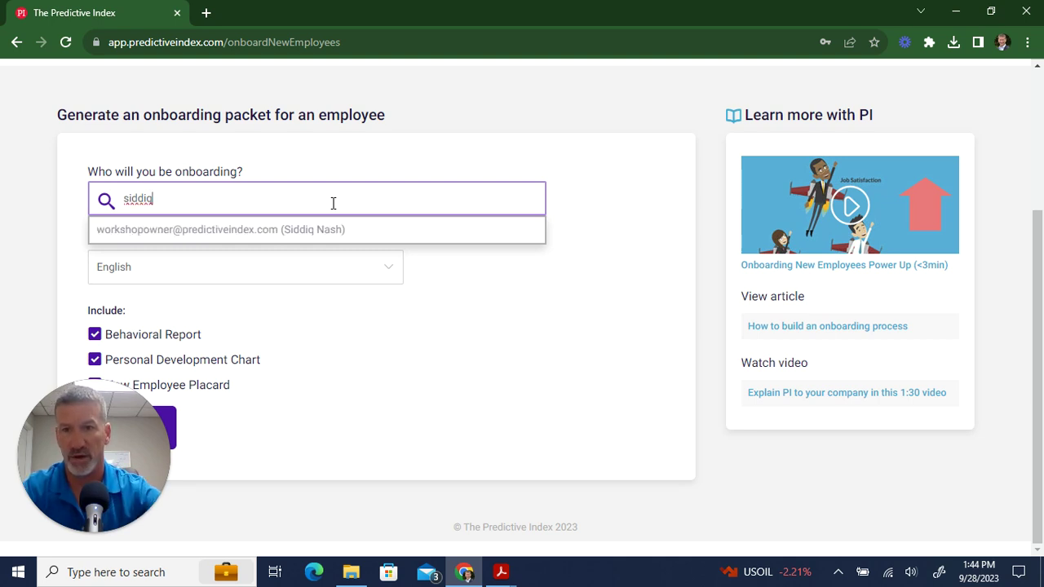
{"action": "left_click", "coordinate": [317, 231]}
Generate the English onboarding packet with the Behavioral Report, Personal Development Chart and New Employee Placard, and look over its preview
{"action": "scroll", "coordinate": [466, 275], "scroll_direction": "down", "scroll_amount": 1}
{"action": "left_click_drag", "start_coordinate": [92, 463], "coordinate": [888, 432]}
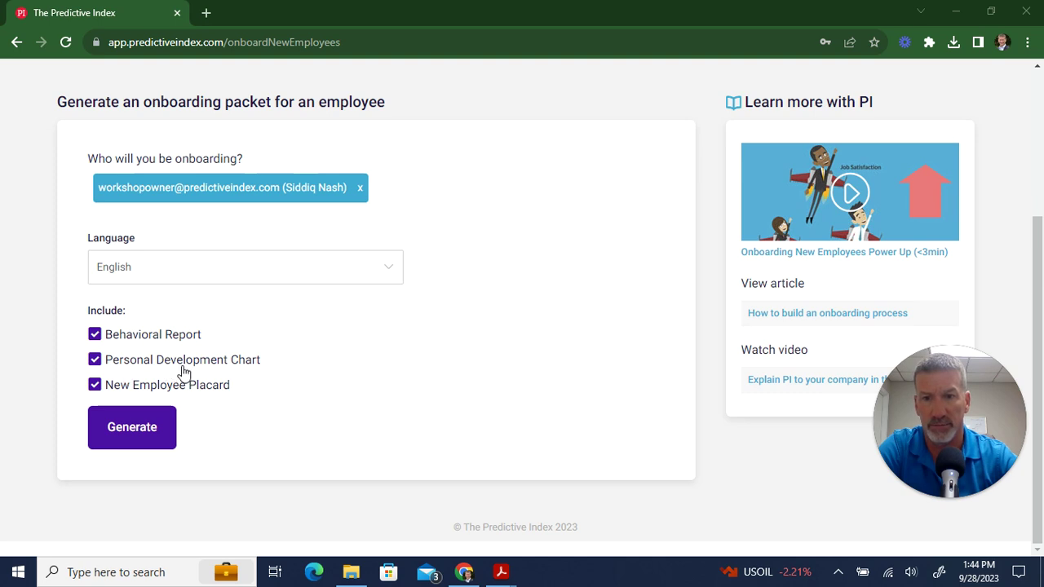
{"action": "left_click", "coordinate": [130, 432]}
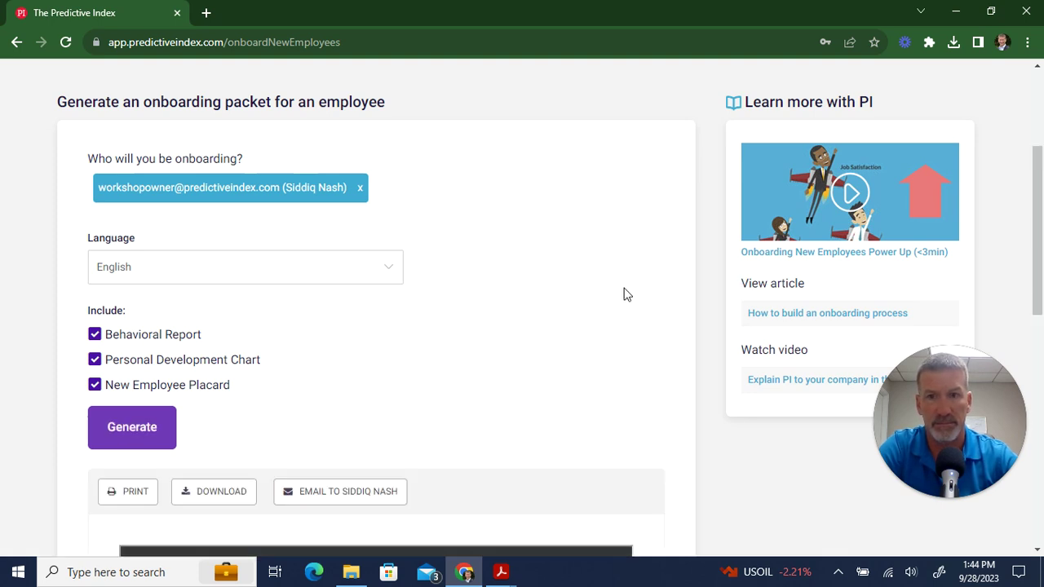
{"action": "scroll", "coordinate": [555, 302], "scroll_direction": "down", "scroll_amount": 3}
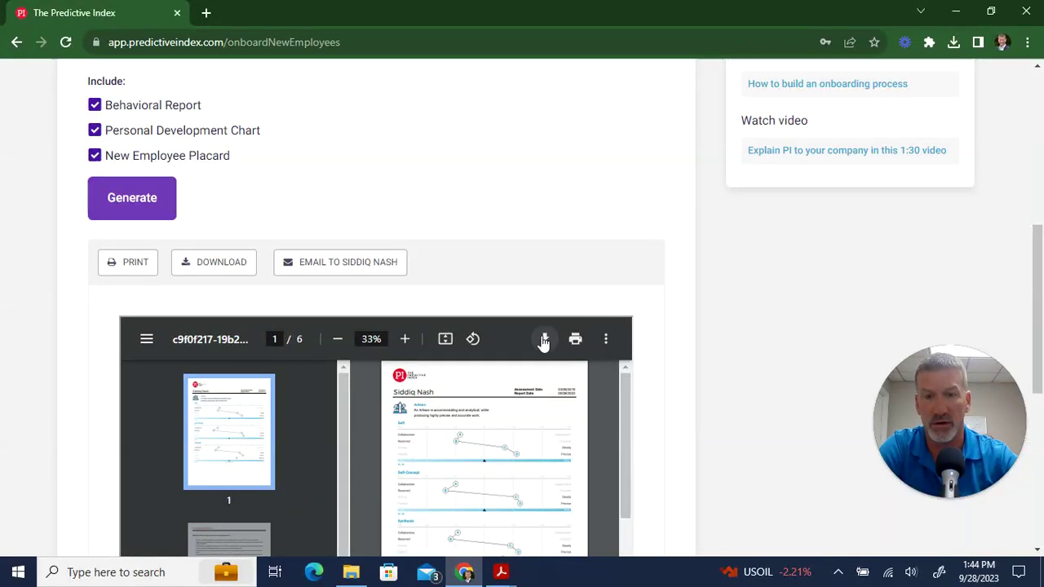
{"action": "scroll", "coordinate": [546, 342], "scroll_direction": "down", "scroll_amount": 2}
{"action": "scroll", "coordinate": [526, 352], "scroll_direction": "up", "scroll_amount": 1}
{"action": "scroll", "coordinate": [626, 369], "scroll_direction": "down", "scroll_amount": 2}
{"action": "scroll", "coordinate": [604, 440], "scroll_direction": "up", "scroll_amount": 3}
Switch to Adobe Acrobat, show the employee's saved onboarding package PDF and read through its behavioral report up to Management Strategies
{"action": "mouse_move", "coordinate": [501, 571]}
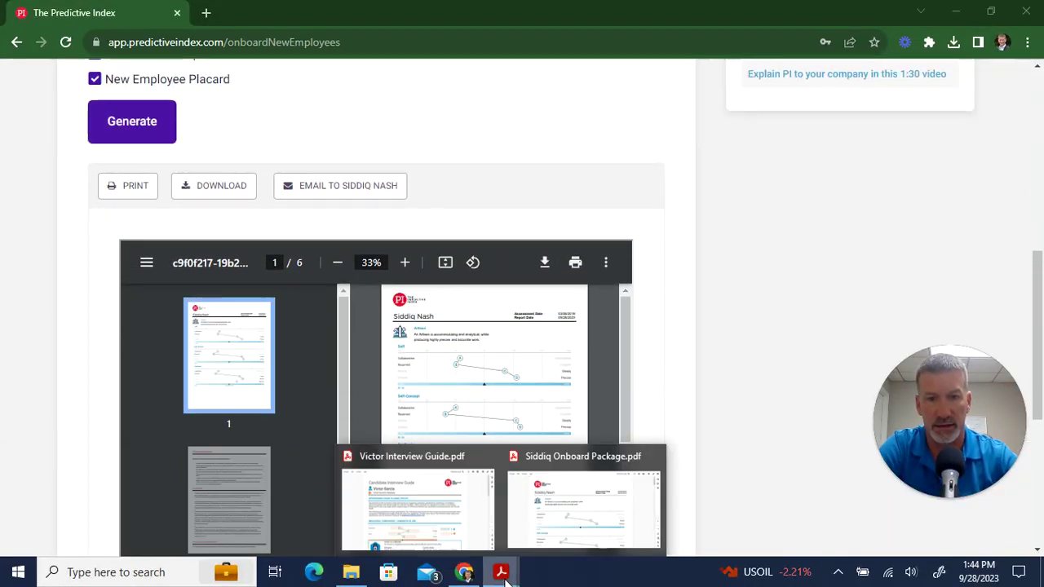
{"action": "left_click", "coordinate": [571, 522]}
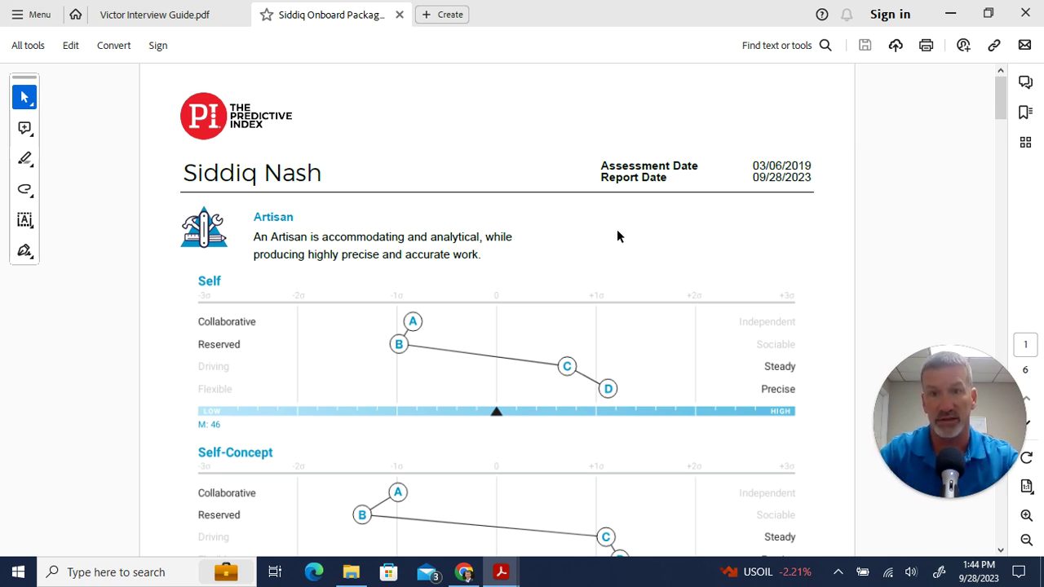
{"action": "scroll", "coordinate": [658, 294], "scroll_direction": "down", "scroll_amount": 3}
{"action": "scroll", "coordinate": [717, 308], "scroll_direction": "down", "scroll_amount": 12}
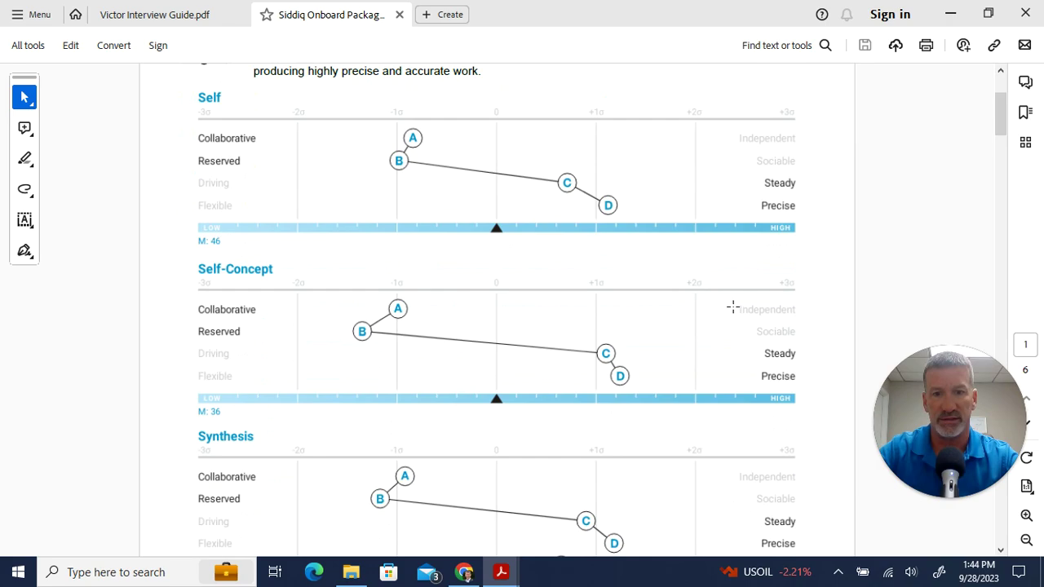
{"action": "scroll", "coordinate": [737, 321], "scroll_direction": "down", "scroll_amount": 6}
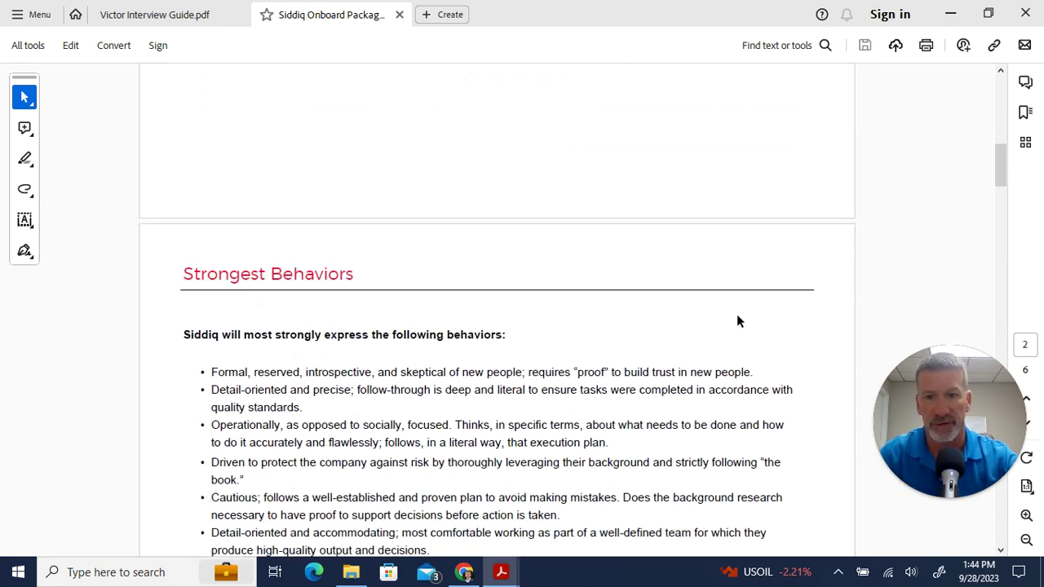
{"action": "scroll", "coordinate": [736, 315], "scroll_direction": "down", "scroll_amount": 15}
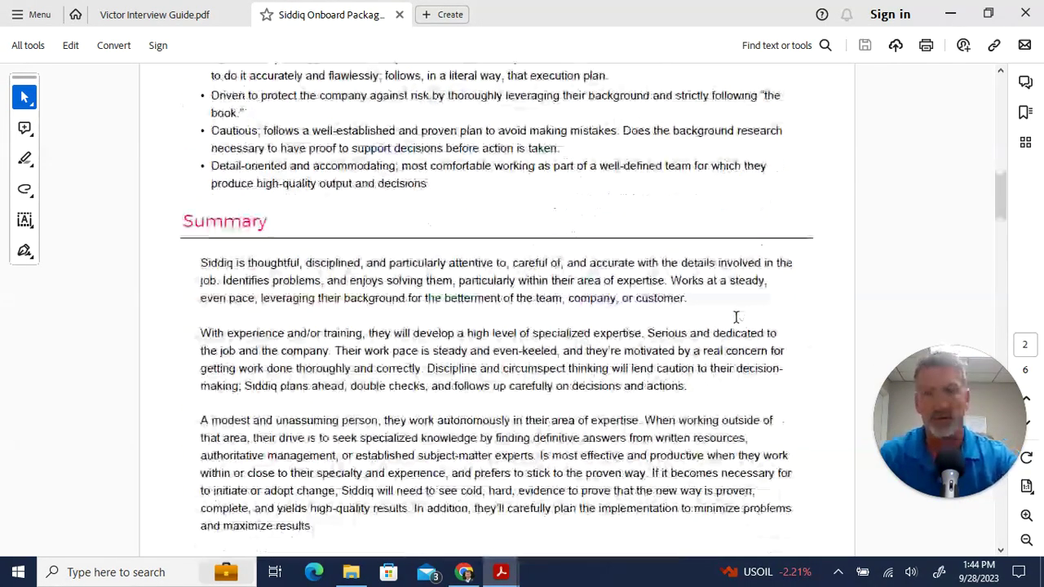
{"action": "scroll", "coordinate": [737, 319], "scroll_direction": "down", "scroll_amount": 14}
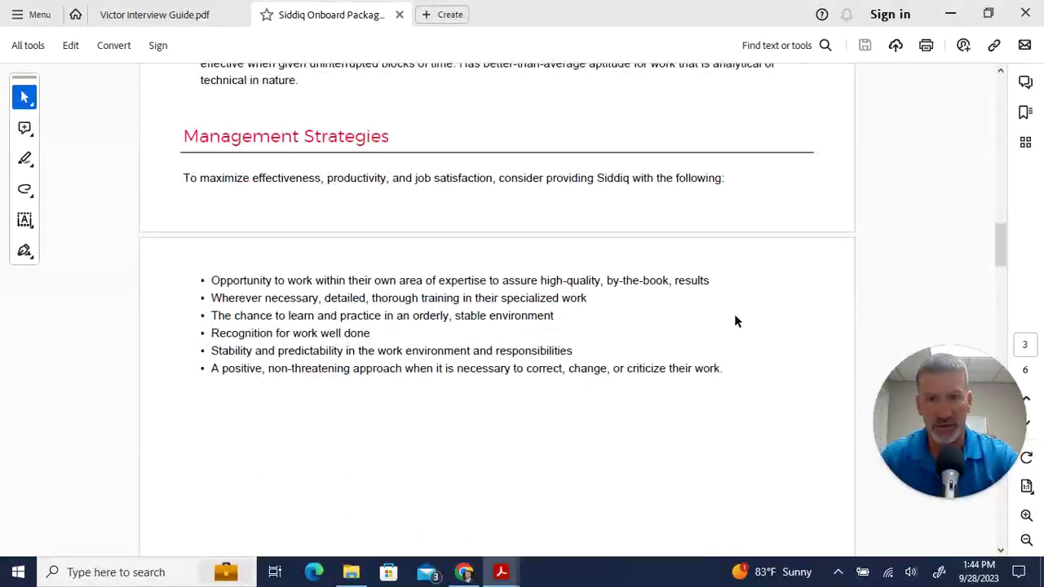
Review the Personal Development Chart in the onboarding package, from Dominance through Formality
{"action": "scroll", "coordinate": [735, 320], "scroll_direction": "down", "scroll_amount": 8}
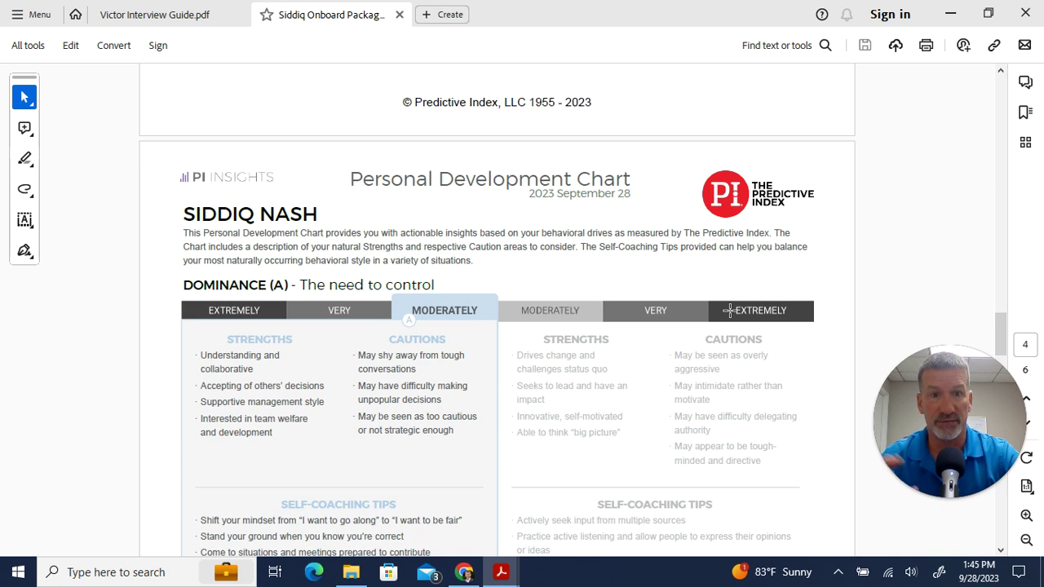
{"action": "scroll", "coordinate": [729, 310], "scroll_direction": "down", "scroll_amount": 10}
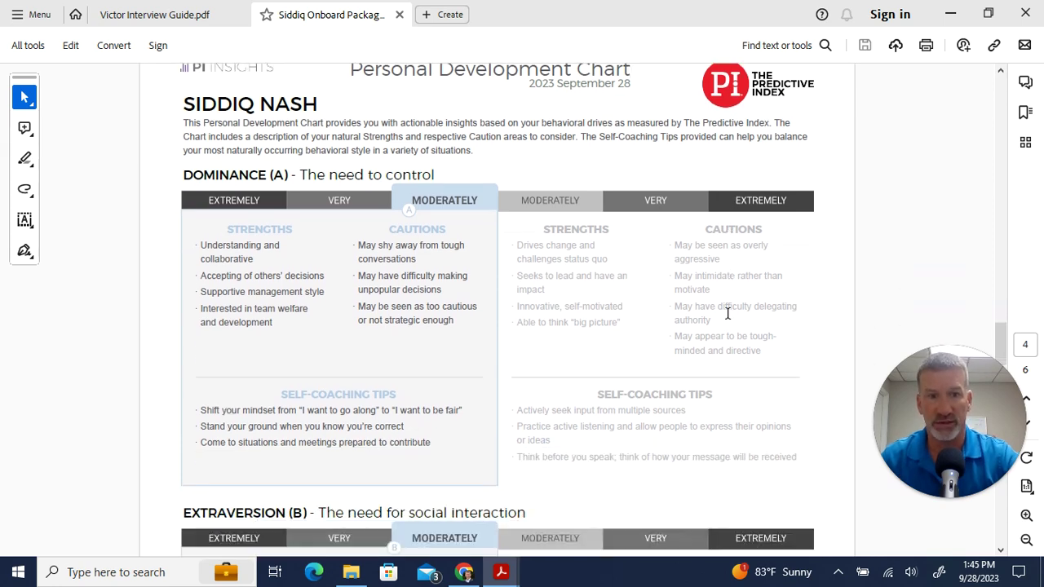
{"action": "scroll", "coordinate": [720, 318], "scroll_direction": "down", "scroll_amount": 13}
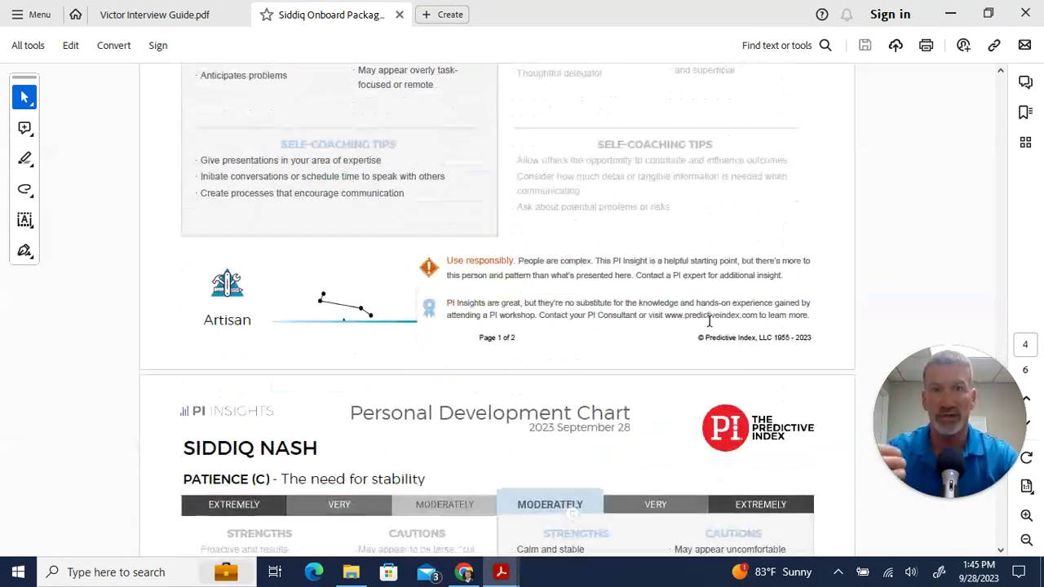
{"action": "scroll", "coordinate": [694, 328], "scroll_direction": "down", "scroll_amount": 8}
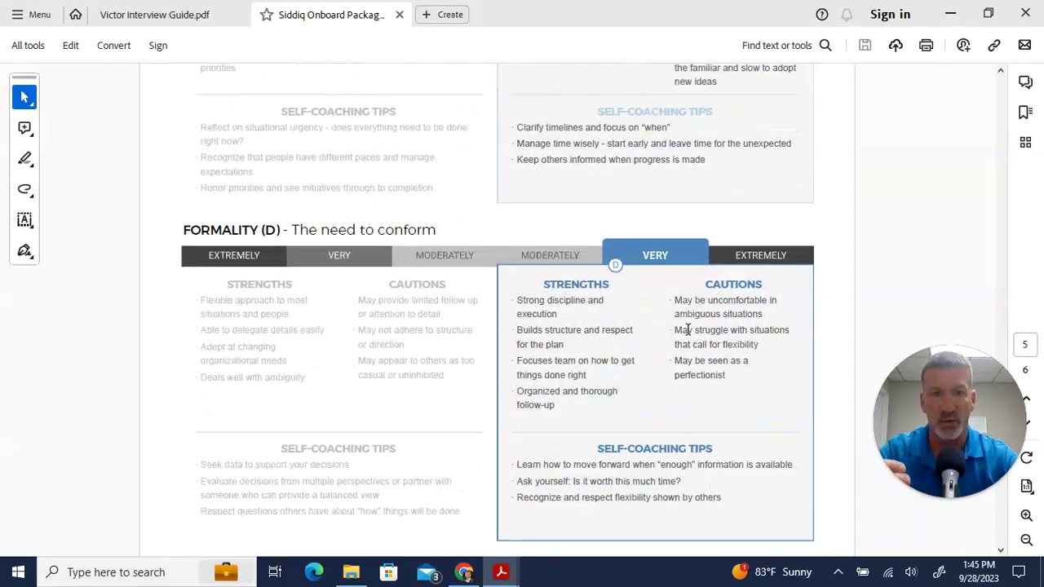
Examine the "How to Interact with" placard on the last page of the onboarding package
{"action": "scroll", "coordinate": [679, 334], "scroll_direction": "down", "scroll_amount": 13}
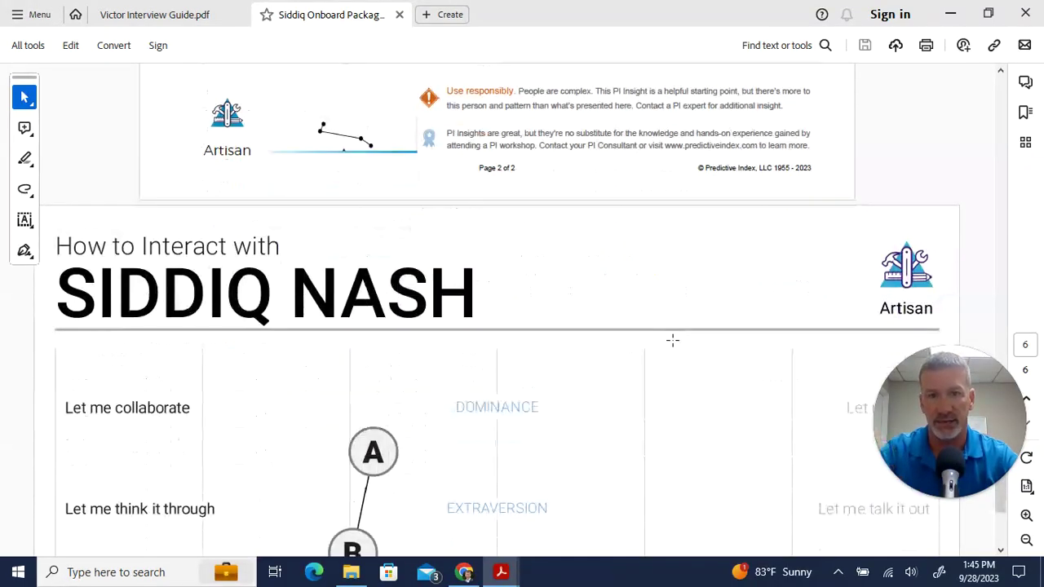
{"action": "scroll", "coordinate": [664, 336], "scroll_direction": "up", "scroll_amount": 3}
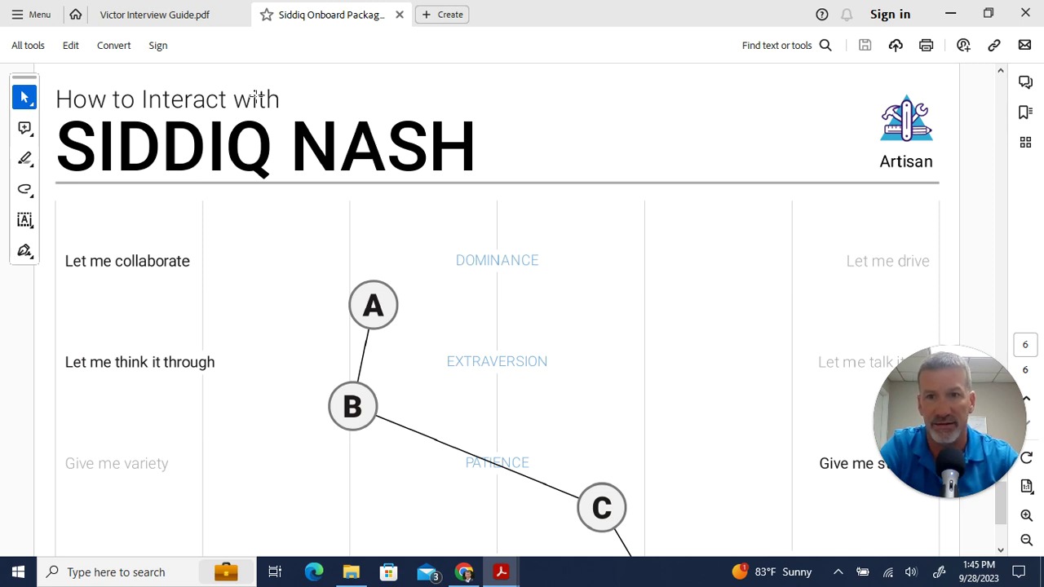
{"action": "scroll", "coordinate": [596, 293], "scroll_direction": "down", "scroll_amount": 3}
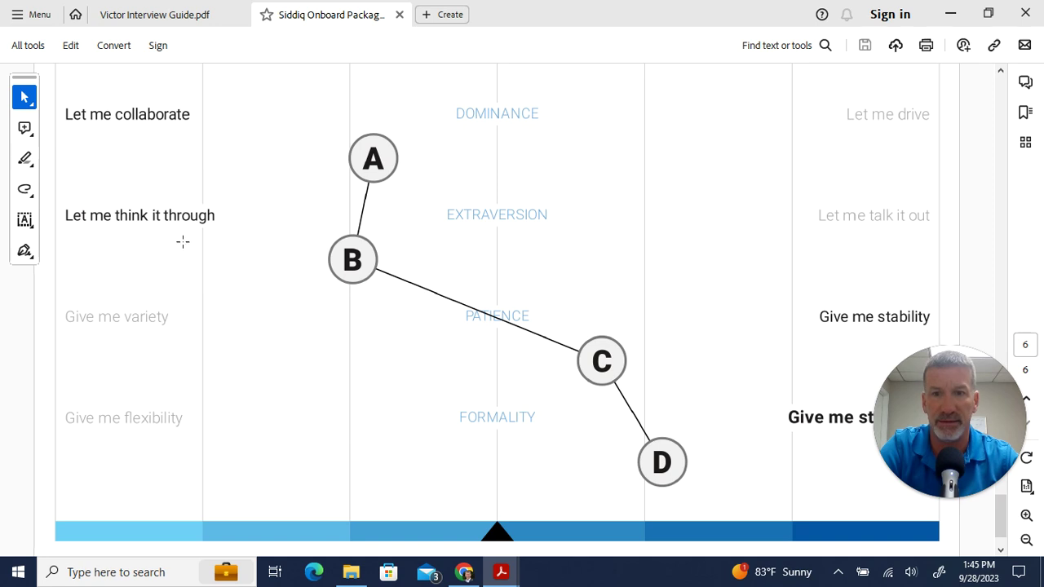
{"action": "left_click_drag", "start_coordinate": [941, 405], "coordinate": [945, 187]}
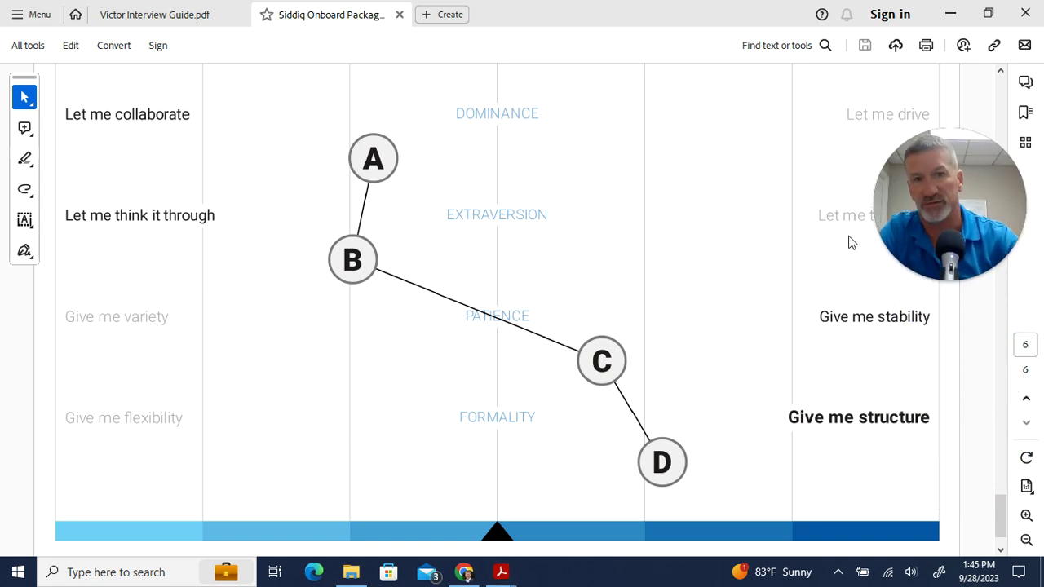
Return to The Predictive Index in Chrome and open the account's Dashboard
{"action": "left_click", "coordinate": [950, 14]}
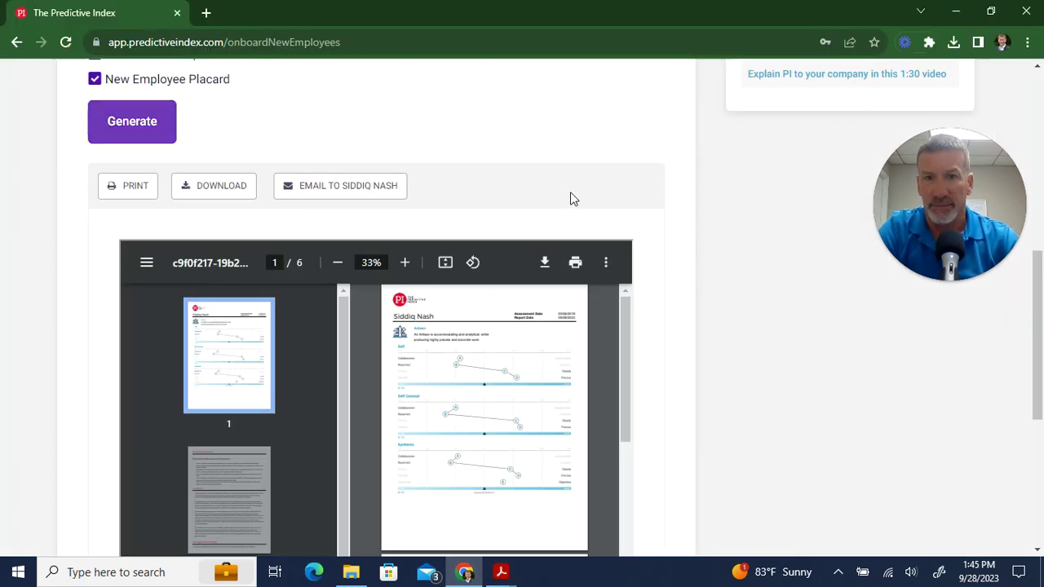
{"action": "scroll", "coordinate": [340, 281], "scroll_direction": "up", "scroll_amount": 1}
{"action": "scroll", "coordinate": [340, 281], "scroll_direction": "up", "scroll_amount": 7}
{"action": "mouse_move", "coordinate": [56, 129]}
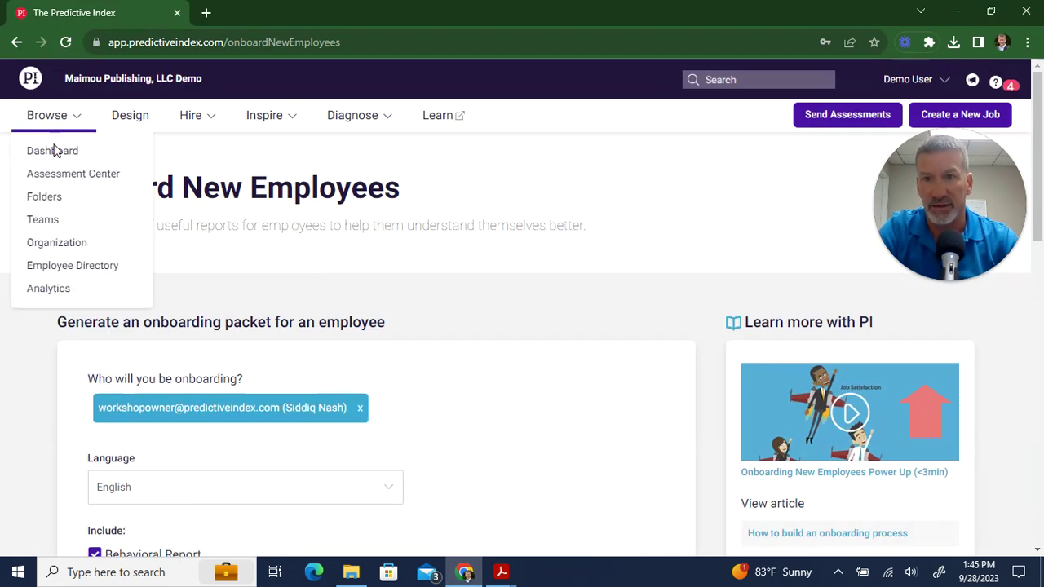
{"action": "left_click", "coordinate": [62, 153]}
{"action": "mouse_move", "coordinate": [194, 122]}
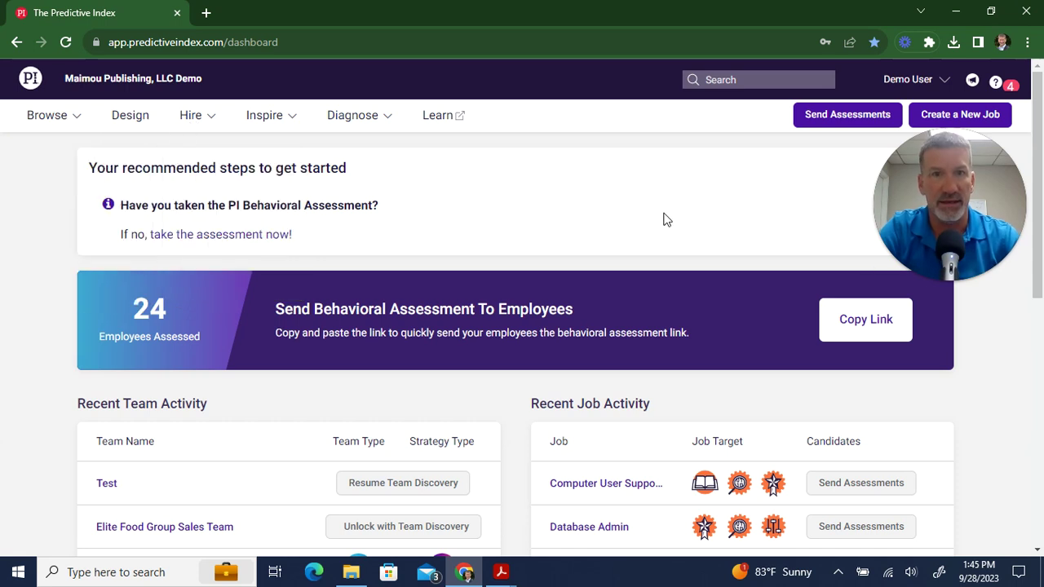
{"action": "left_click_drag", "start_coordinate": [874, 244], "coordinate": [26, 422]}
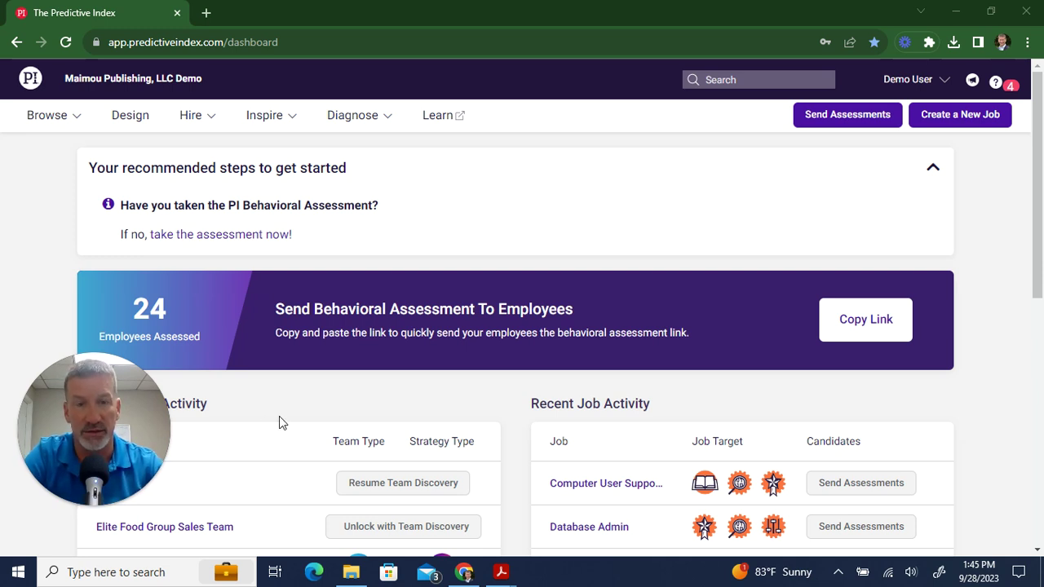